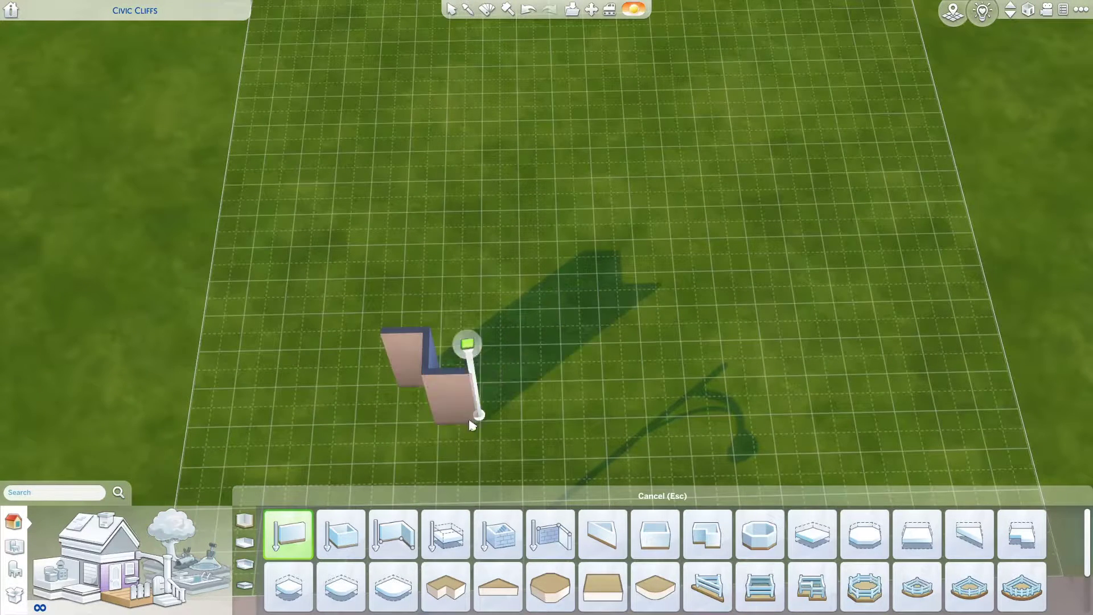
Extend the stepped exterior wall with another segment
{"action": "mouse_move", "coordinate": [470, 424]}
{"action": "left_mouse_down"}
{"action": "mouse_move", "coordinate": [561, 422]}
{"action": "mouse_move", "coordinate": [447, 415]}
{"action": "left_mouse_up"}
{"action": "key", "text": "d"}
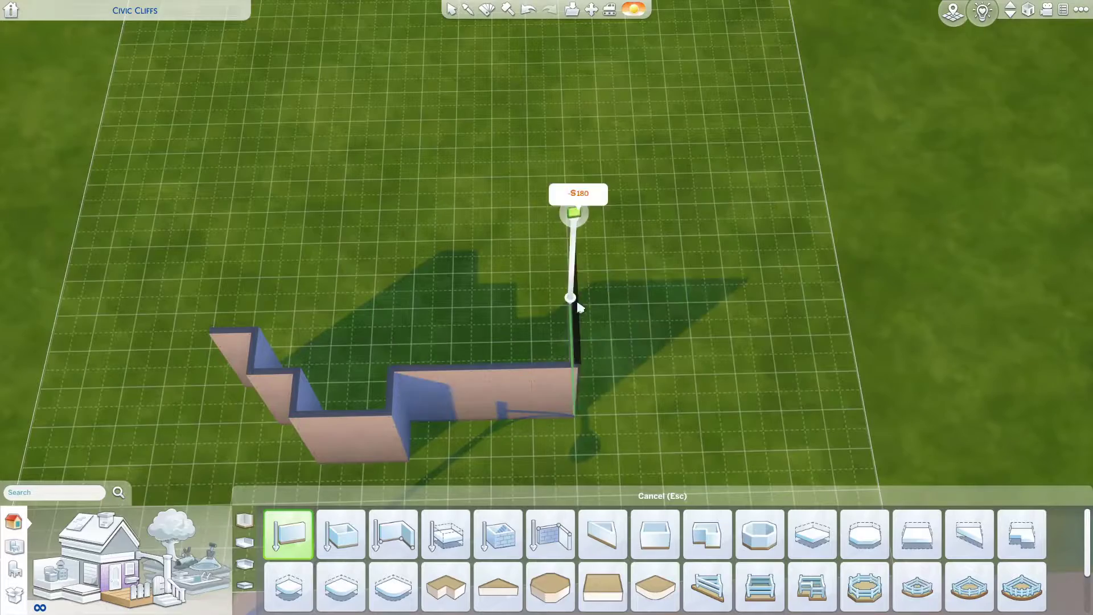
{"action": "key", "text": "period"}
{"action": "key", "text": "period"}
{"action": "scroll", "coordinate": [495, 333], "scroll_direction": "up", "scroll_amount": 5}
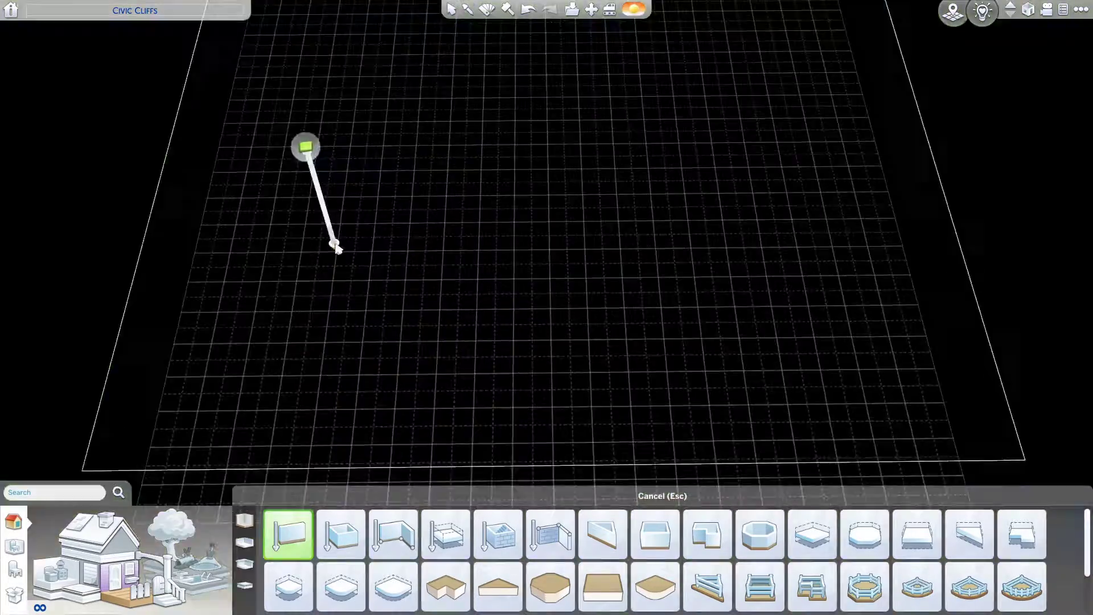
{"action": "scroll", "coordinate": [496, 333], "scroll_direction": "down", "scroll_amount": 5}
On the upper floor, draw a full-height wall for the new upper-storey room
{"action": "key", "text": "Page_Up"}
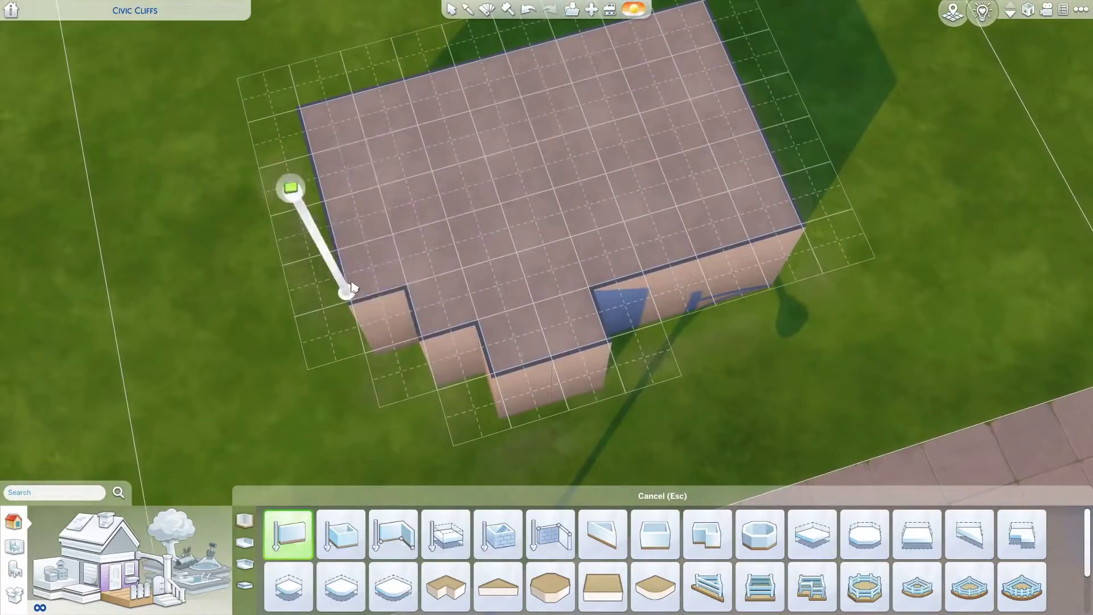
{"action": "key", "text": "period"}
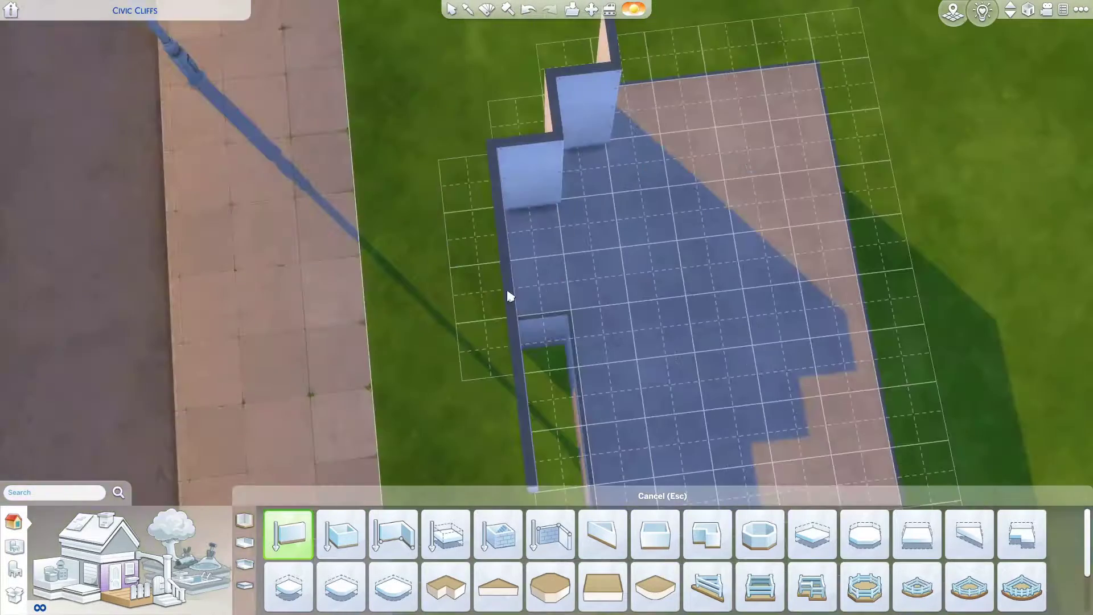
{"action": "left_click", "coordinate": [272, 553]}
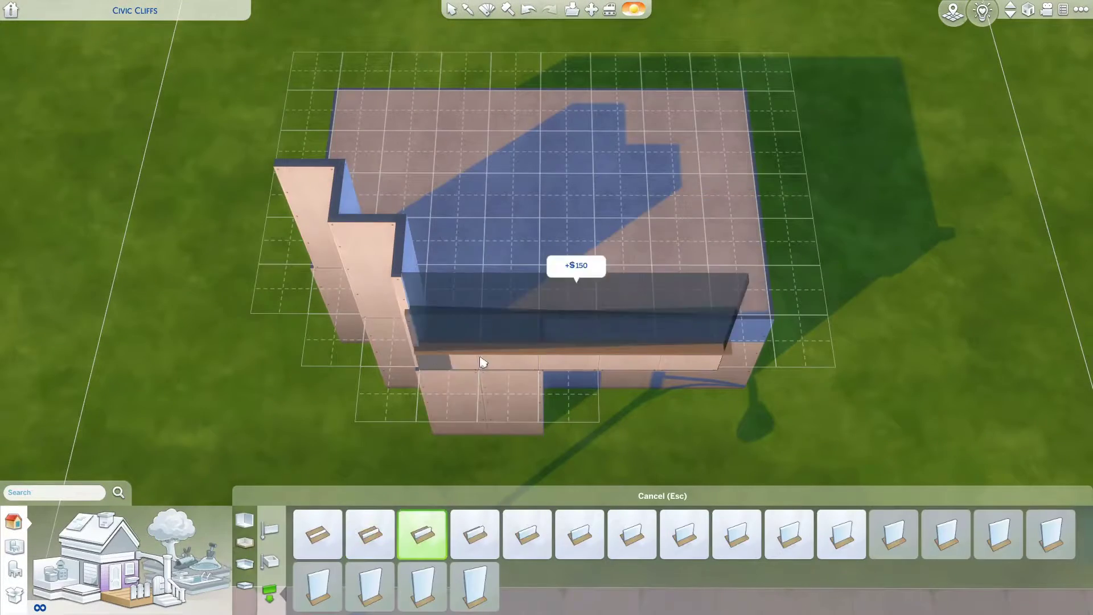
{"action": "left_click", "coordinate": [244, 519]}
{"action": "left_click_drag", "start_coordinate": [444, 135], "coordinate": [517, 378]}
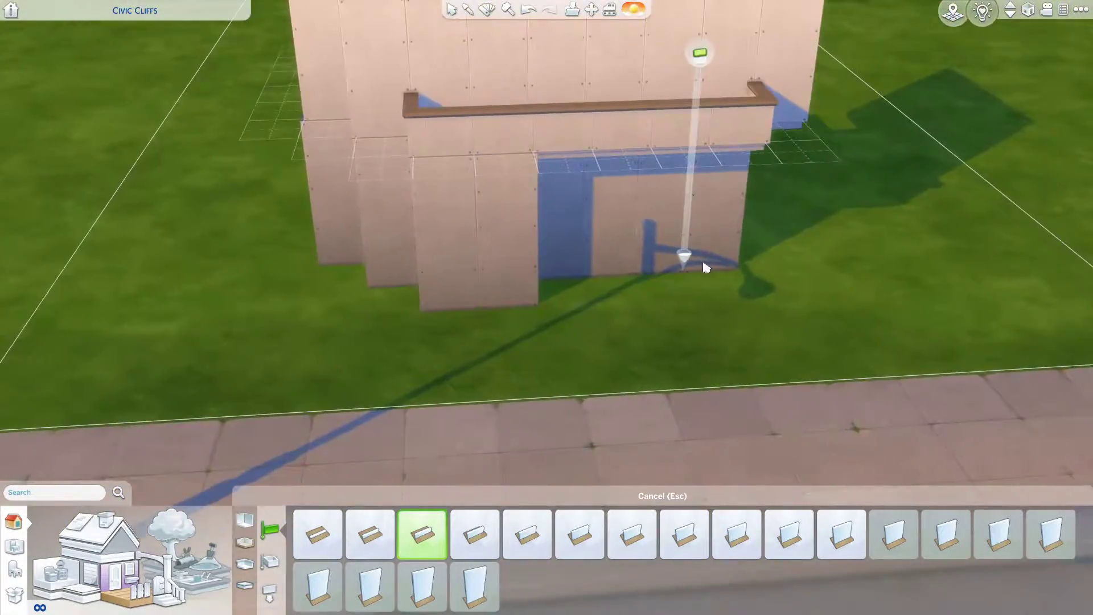
{"action": "left_click", "coordinate": [469, 258]}
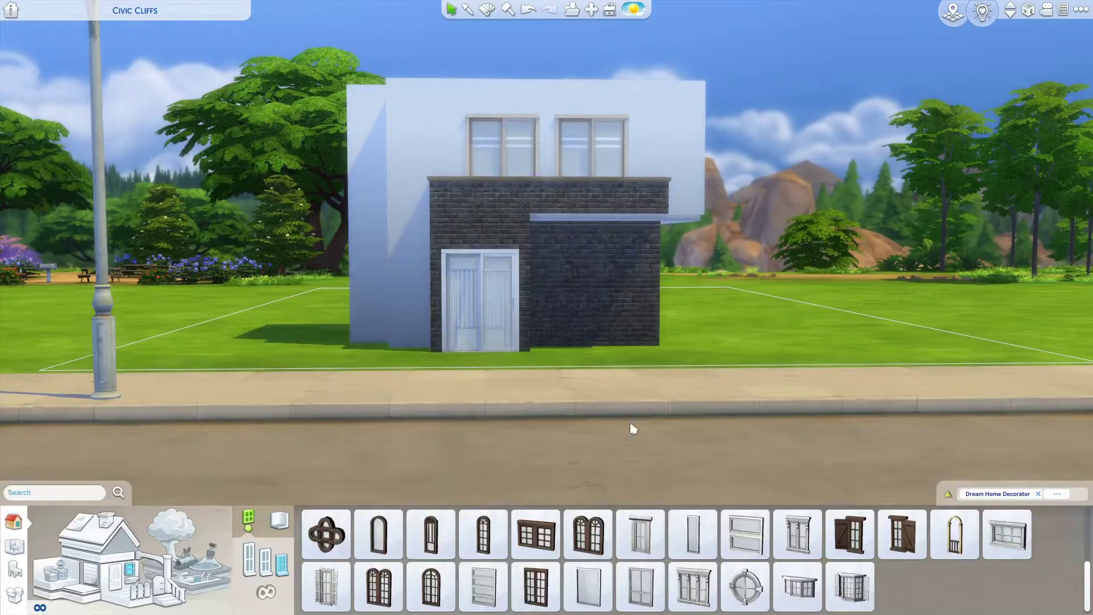
Place the panelled glass garage door in the brick front wall
{"action": "scroll", "coordinate": [626, 421], "scroll_direction": "up", "scroll_amount": 5}
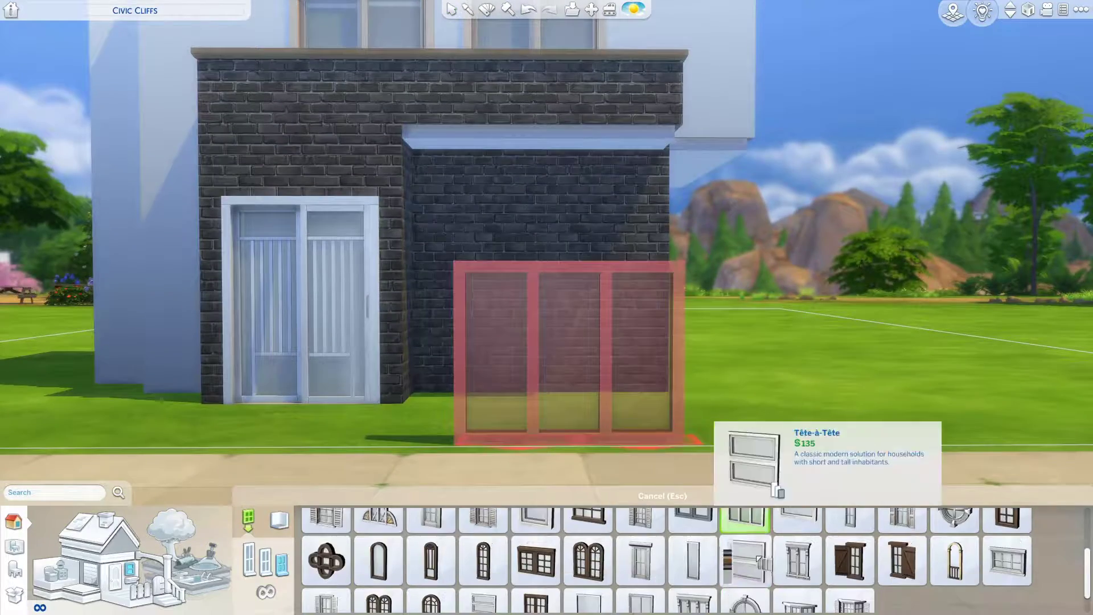
{"action": "left_click", "coordinate": [482, 586]}
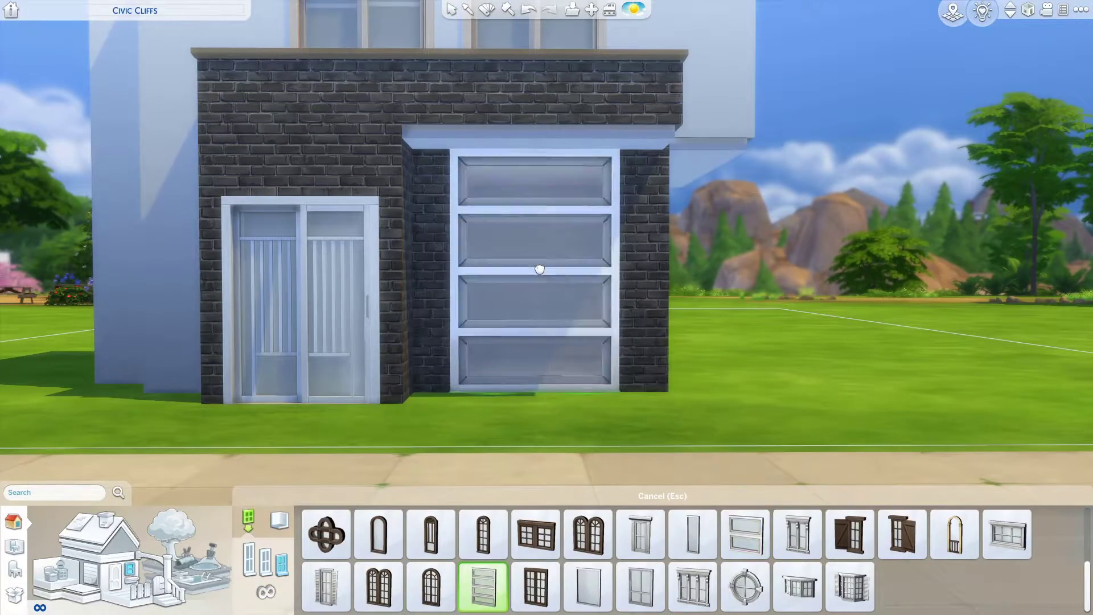
{"action": "key", "text": "Escape"}
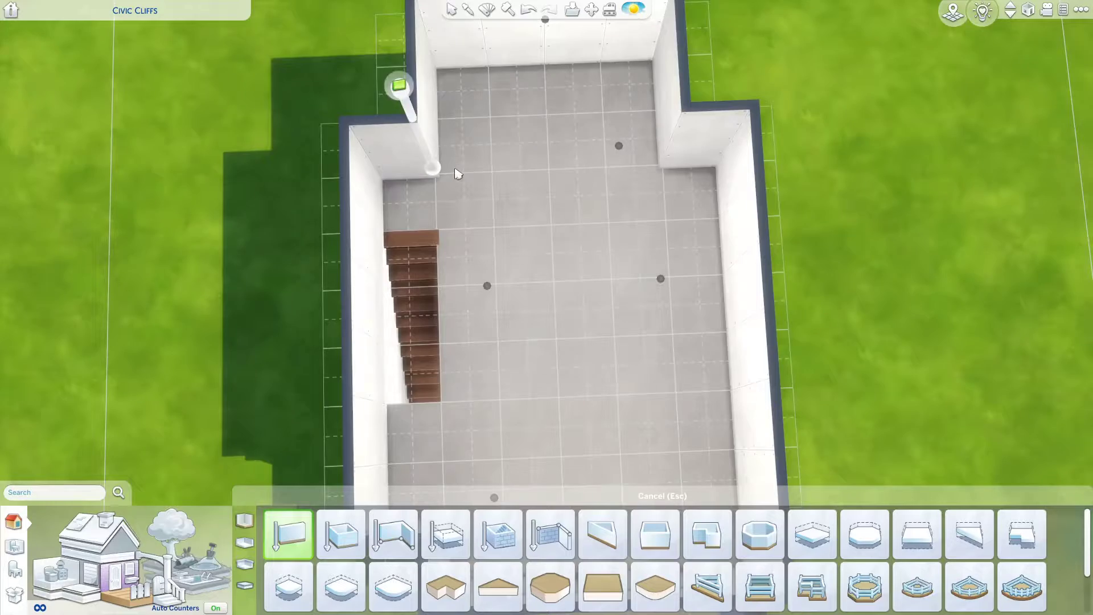
Put down the ceiling light and draw a diagonal interior wall to the outer wall
{"action": "key", "text": "s"}
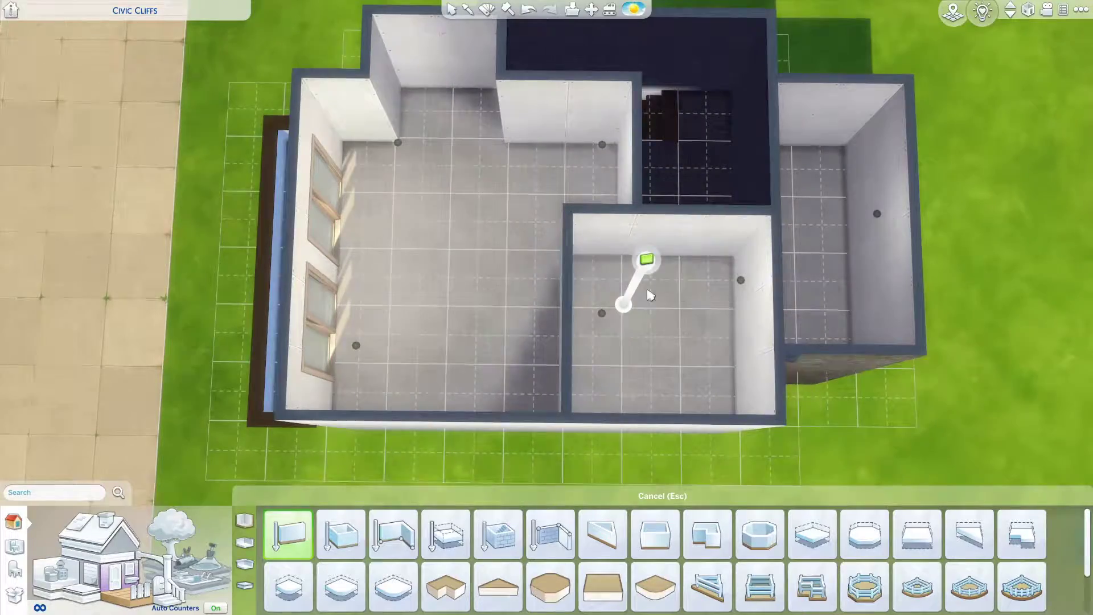
{"action": "key", "text": "e"}
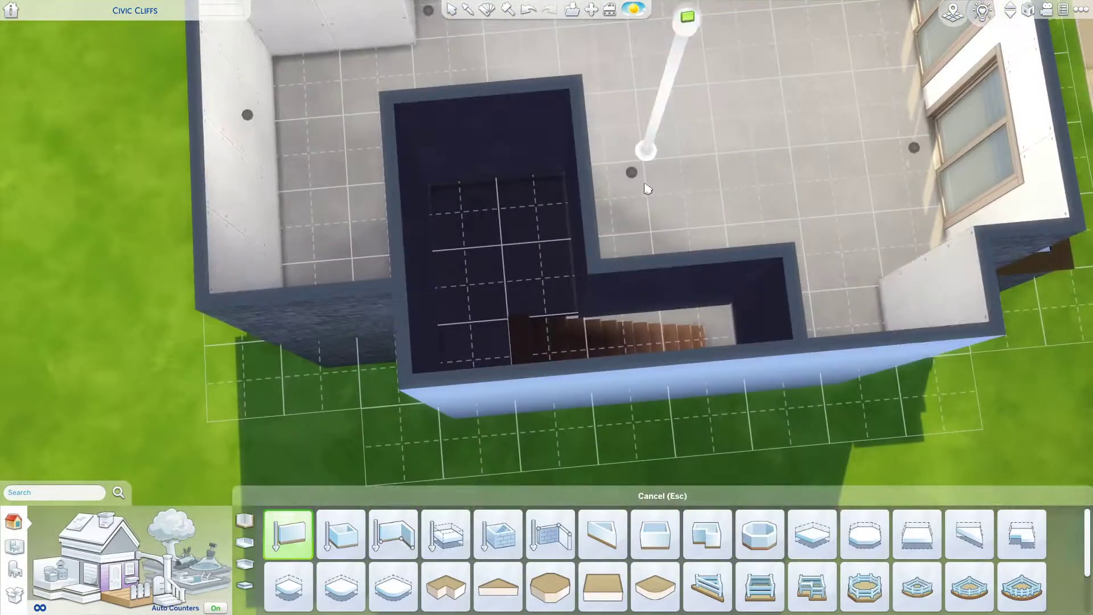
{"action": "key", "text": "Escape"}
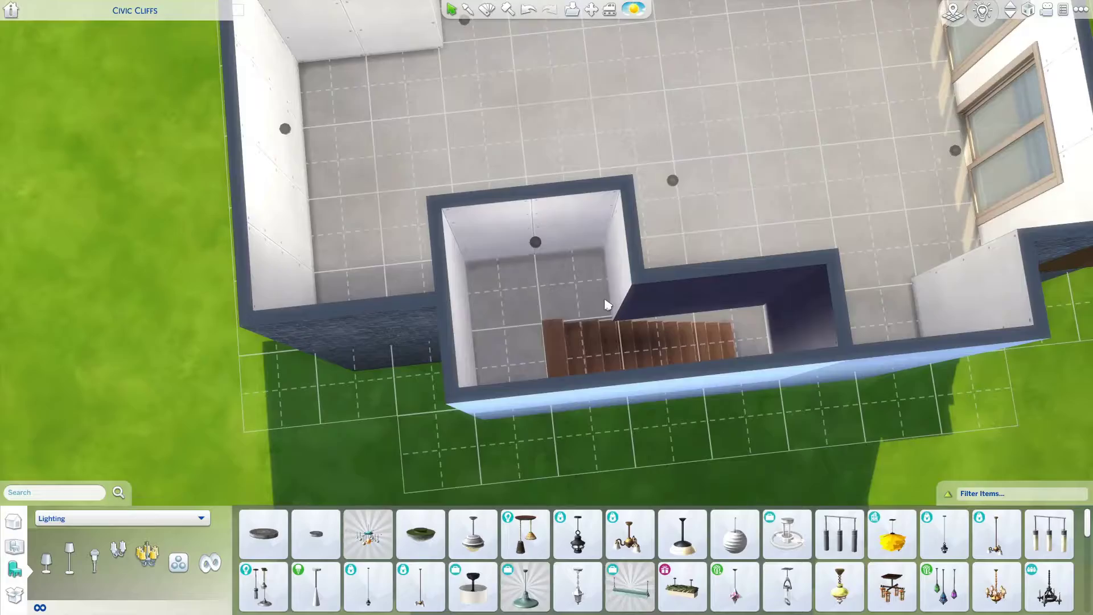
{"action": "key", "text": "e"}
{"action": "left_click", "coordinate": [565, 416]}
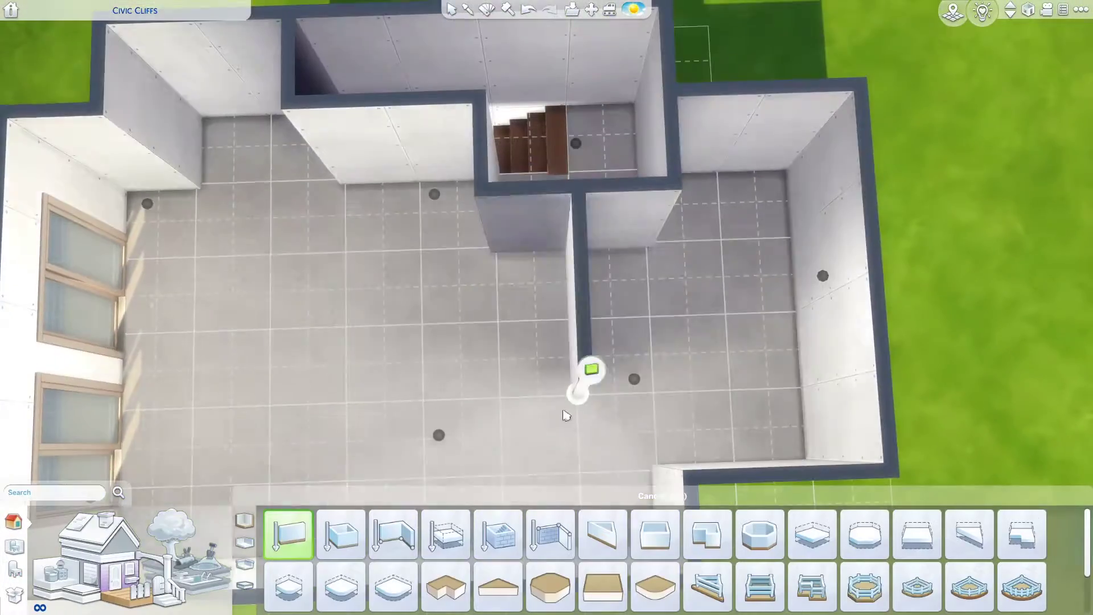
{"action": "left_click_drag", "start_coordinate": [565, 415], "coordinate": [654, 471]}
{"action": "key", "text": "Escape"}
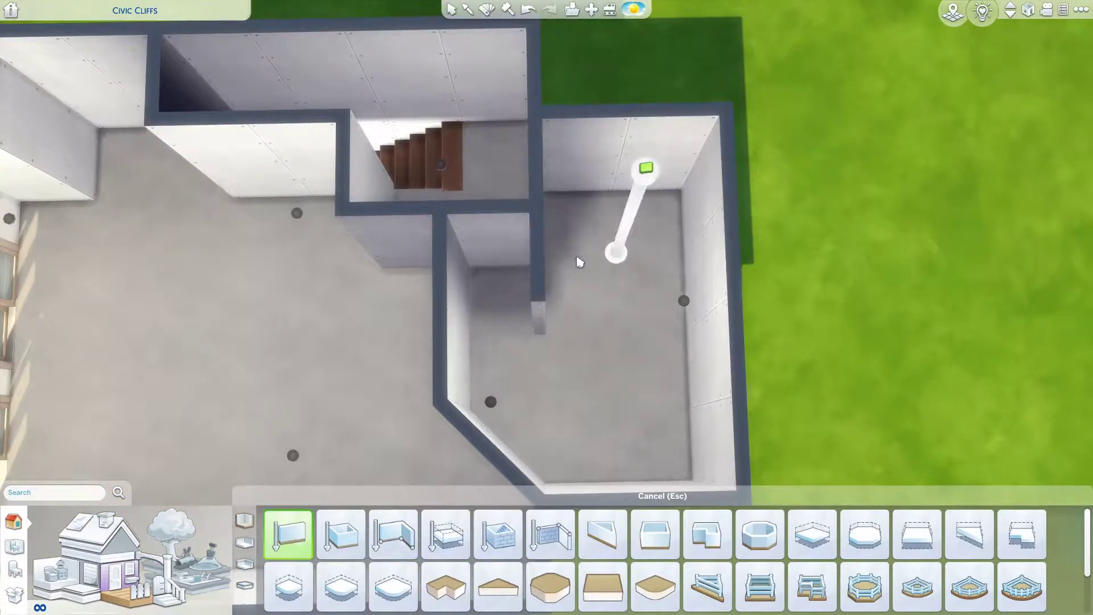
Draw the interior walls beside the stairs and down from the room corners
{"action": "left_click_drag", "start_coordinate": [579, 261], "coordinate": [531, 212]}
{"action": "left_click_drag", "start_coordinate": [444, 430], "coordinate": [596, 221]}
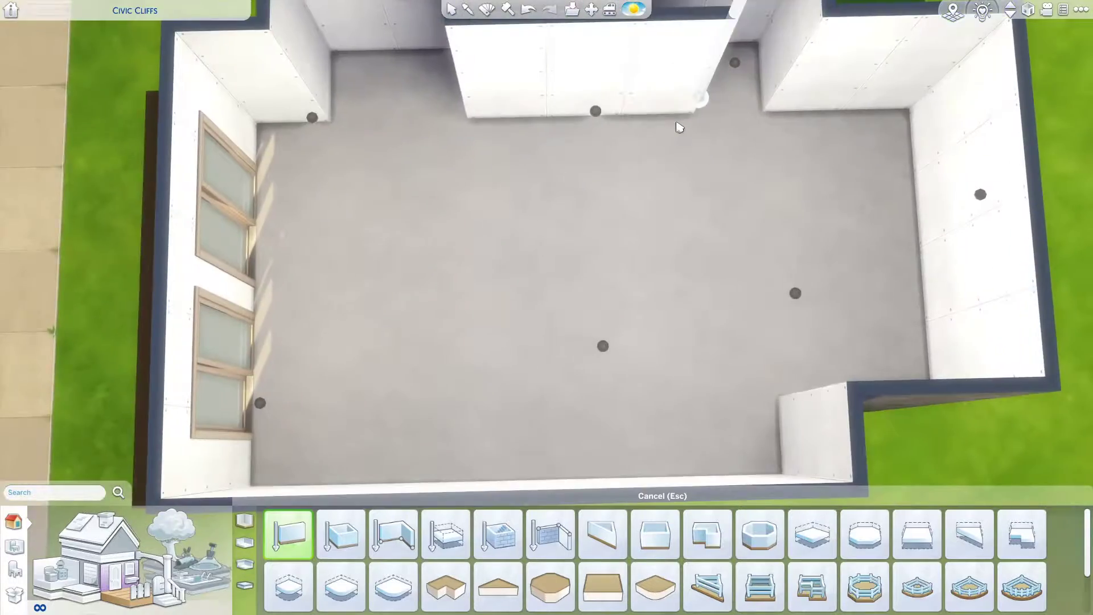
{"action": "left_click_drag", "start_coordinate": [679, 127], "coordinate": [548, 162]}
{"action": "left_click_drag", "start_coordinate": [688, 168], "coordinate": [666, 340]}
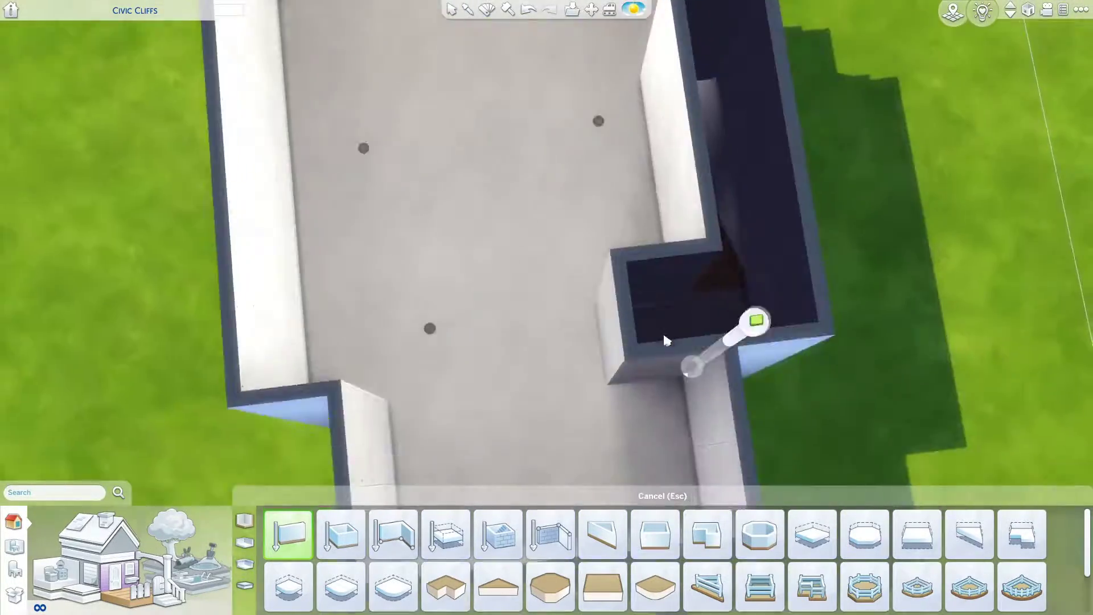
{"action": "left_click_drag", "start_coordinate": [270, 262], "coordinate": [632, 251]}
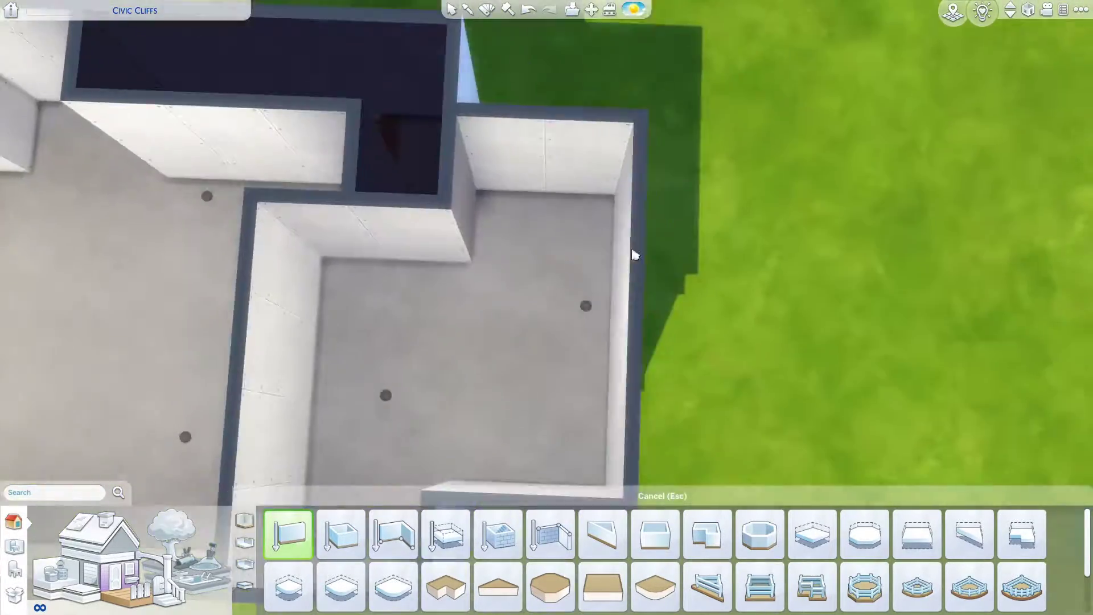
{"action": "left_click_drag", "start_coordinate": [597, 214], "coordinate": [586, 383]}
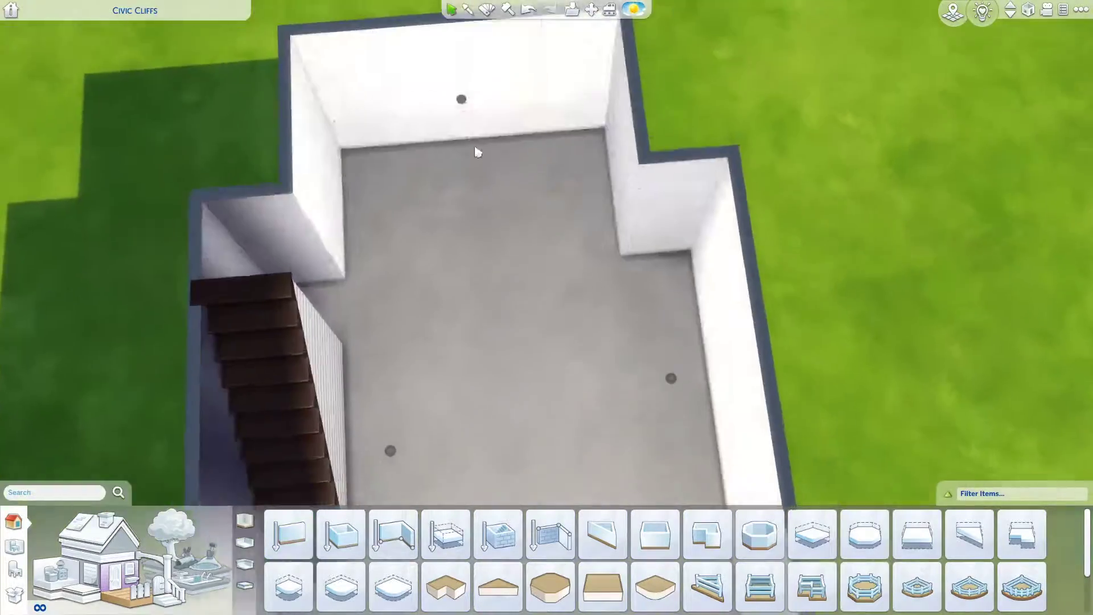
Place the white coffee maker on the kitchen counter
{"action": "left_click", "coordinate": [478, 151]}
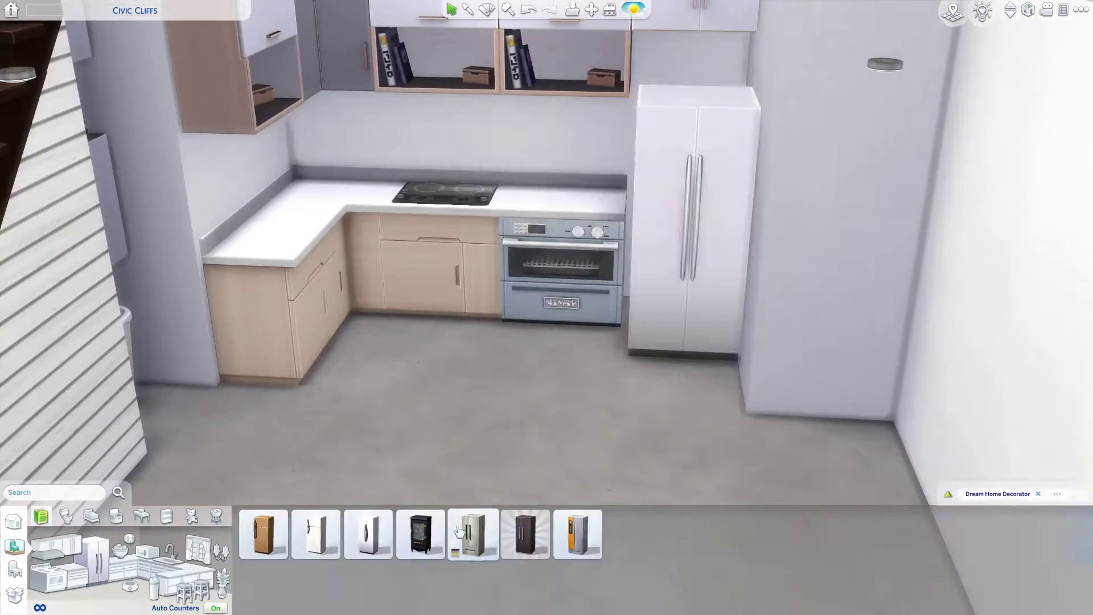
{"action": "scroll", "coordinate": [576, 384], "scroll_direction": "up", "scroll_amount": 3}
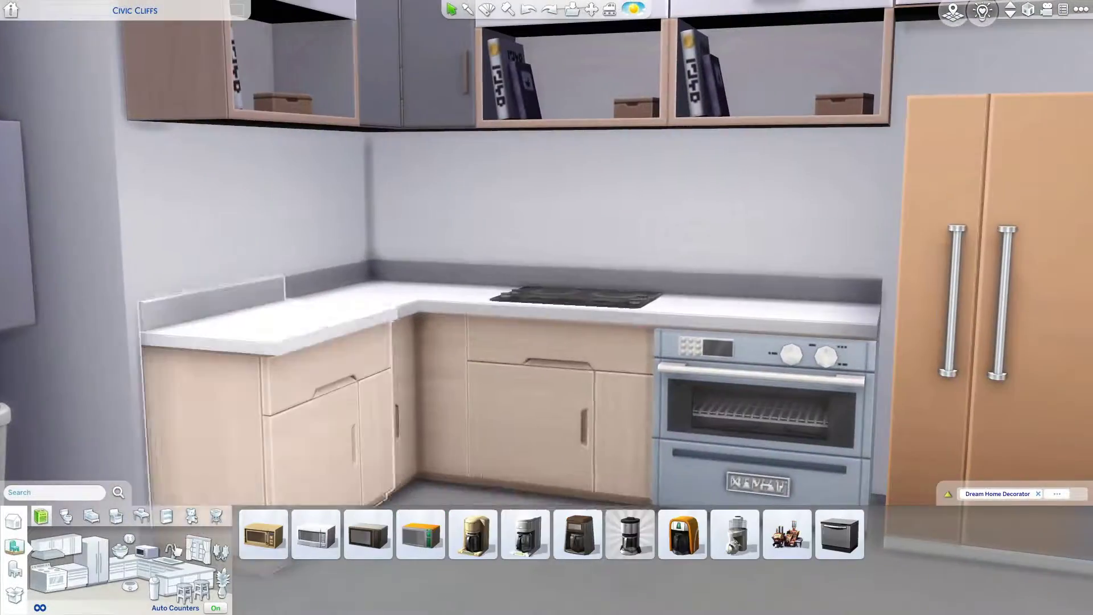
{"action": "left_click", "coordinate": [525, 533]}
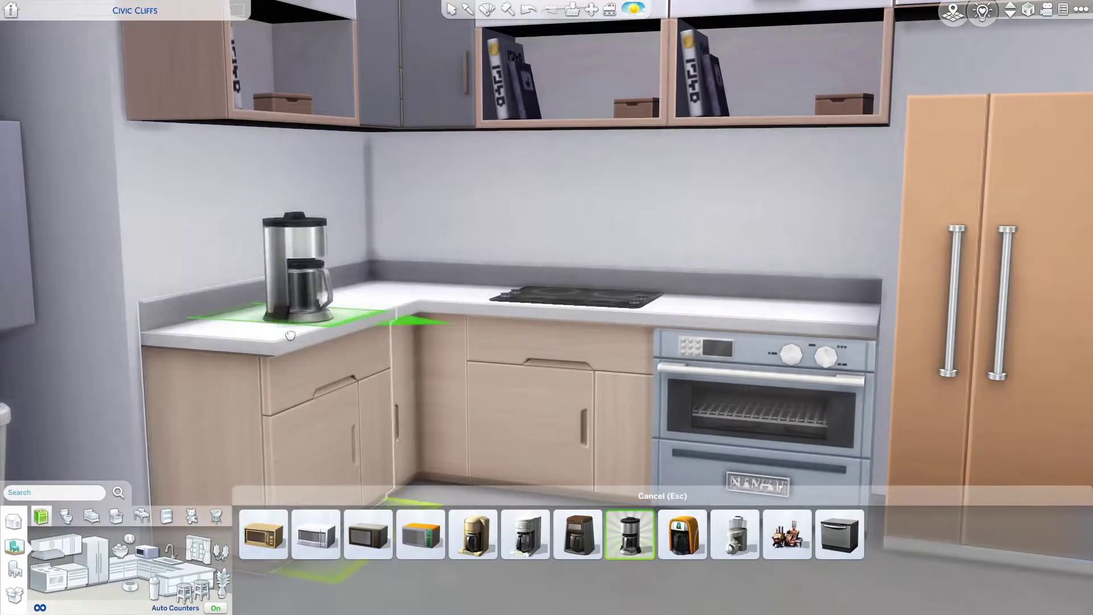
{"action": "left_click", "coordinate": [290, 334]}
Choose a kitchen drawer unit and filter the catalog to show all surfaces
{"action": "left_click", "coordinate": [420, 534]}
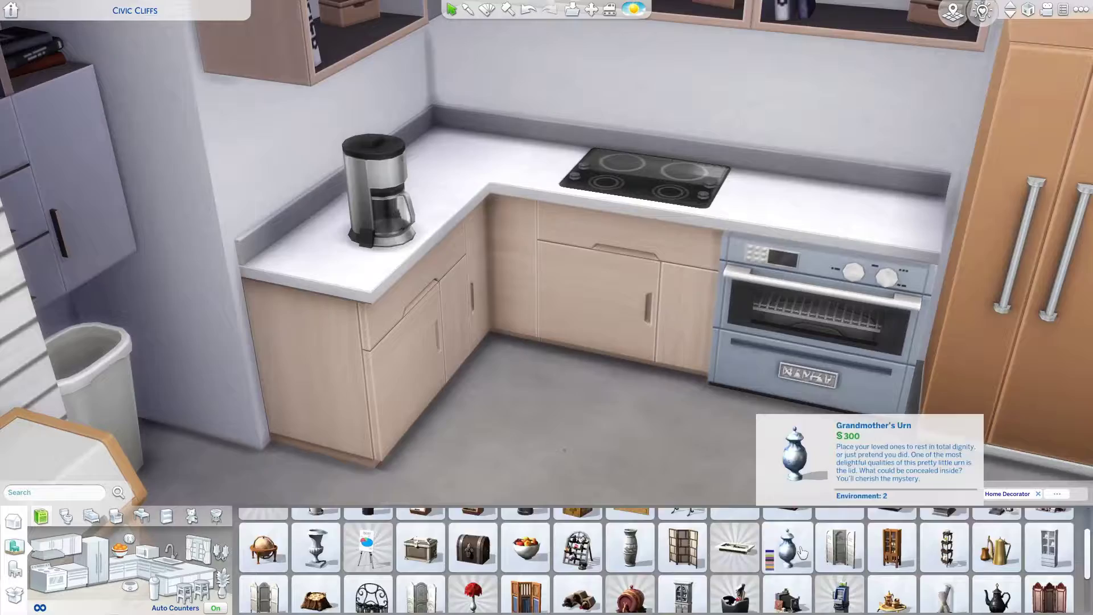
{"action": "scroll", "coordinate": [660, 563], "scroll_direction": "down", "scroll_amount": 2}
{"action": "left_click", "coordinate": [192, 525]}
{"action": "left_click", "coordinate": [193, 518]}
{"action": "left_click", "coordinate": [68, 304]}
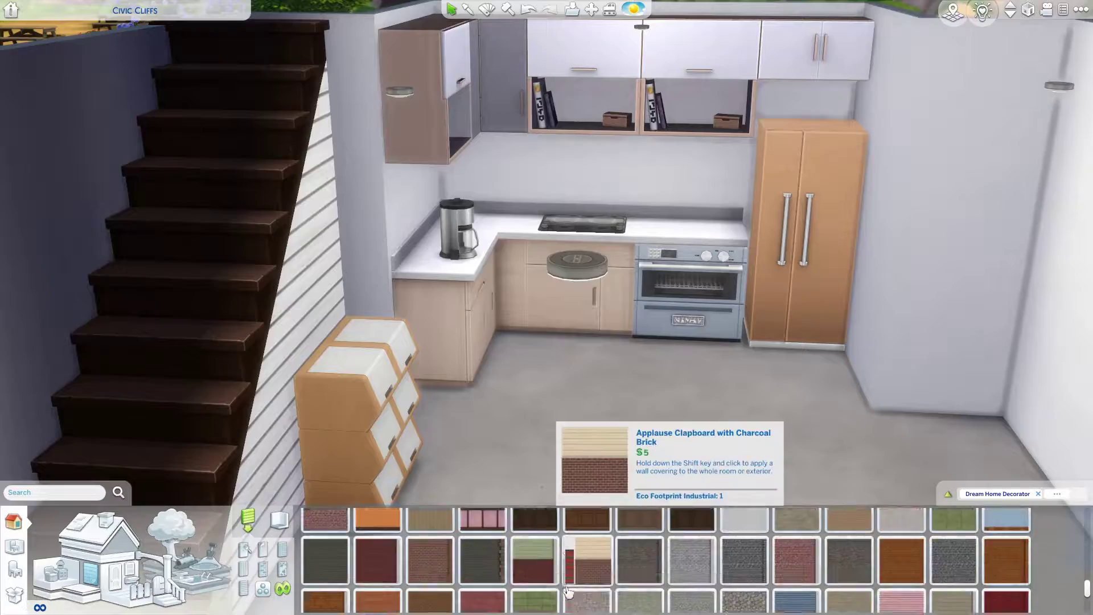
{"action": "scroll", "coordinate": [661, 563], "scroll_direction": "down", "scroll_amount": 1}
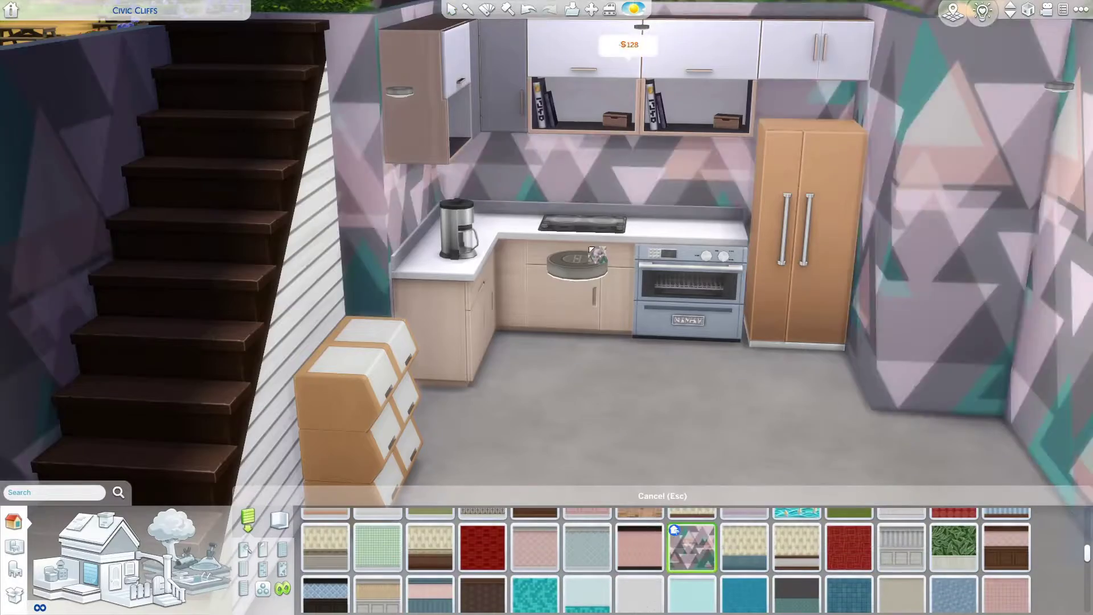
{"action": "scroll", "coordinate": [502, 236], "scroll_direction": "up", "scroll_amount": 5}
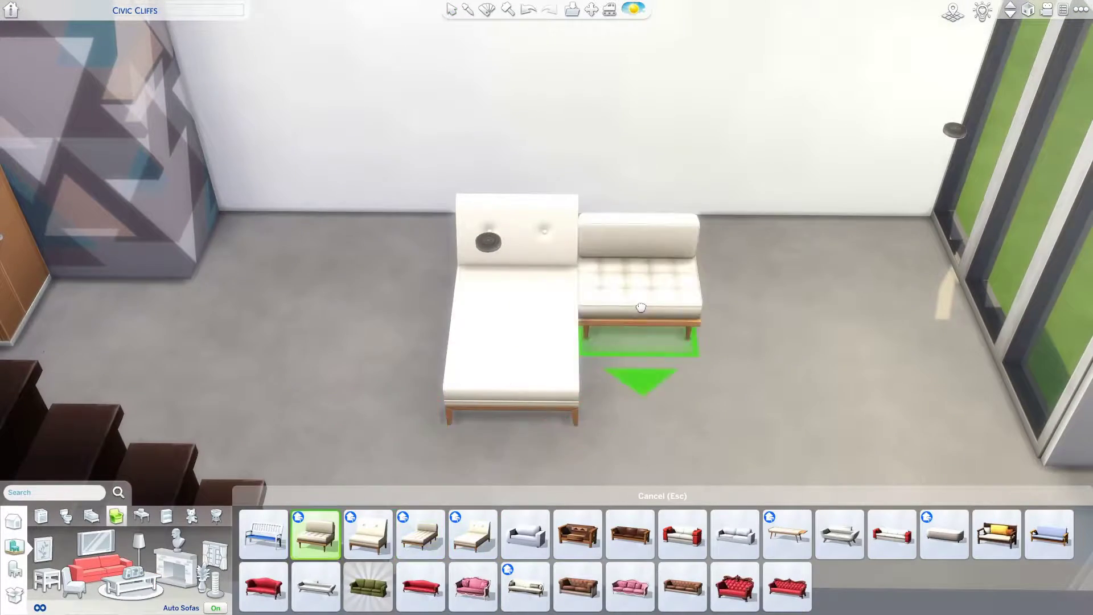
Set the chaise beside the chair and pick up the tufted chair and chaise together
{"action": "left_click", "coordinate": [491, 317]}
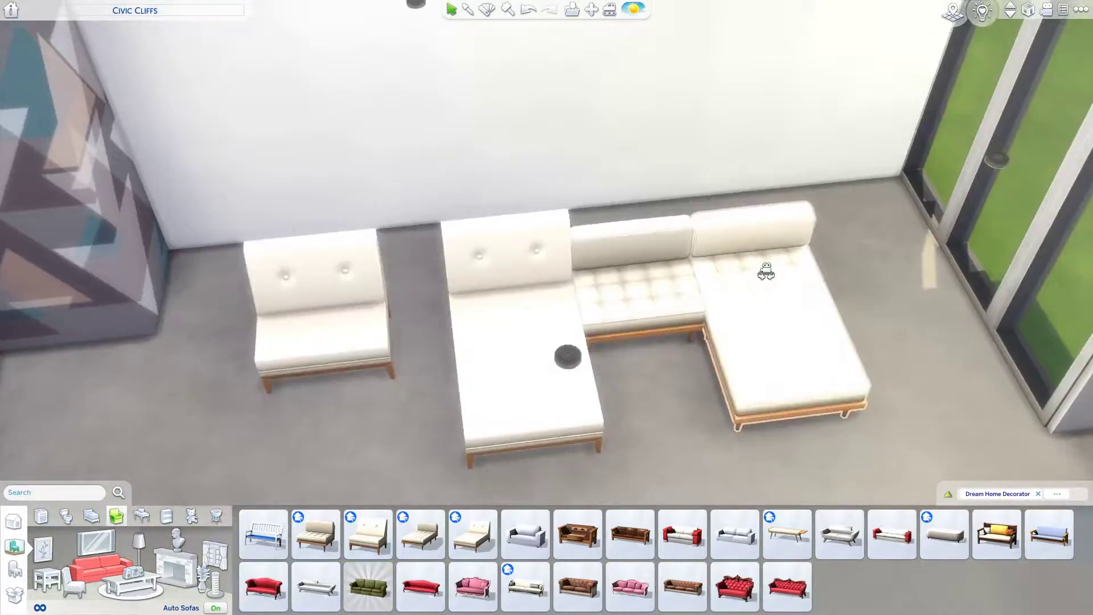
{"action": "scroll", "coordinate": [763, 268], "scroll_direction": "up", "scroll_amount": 3}
{"action": "left_click", "coordinate": [742, 268]}
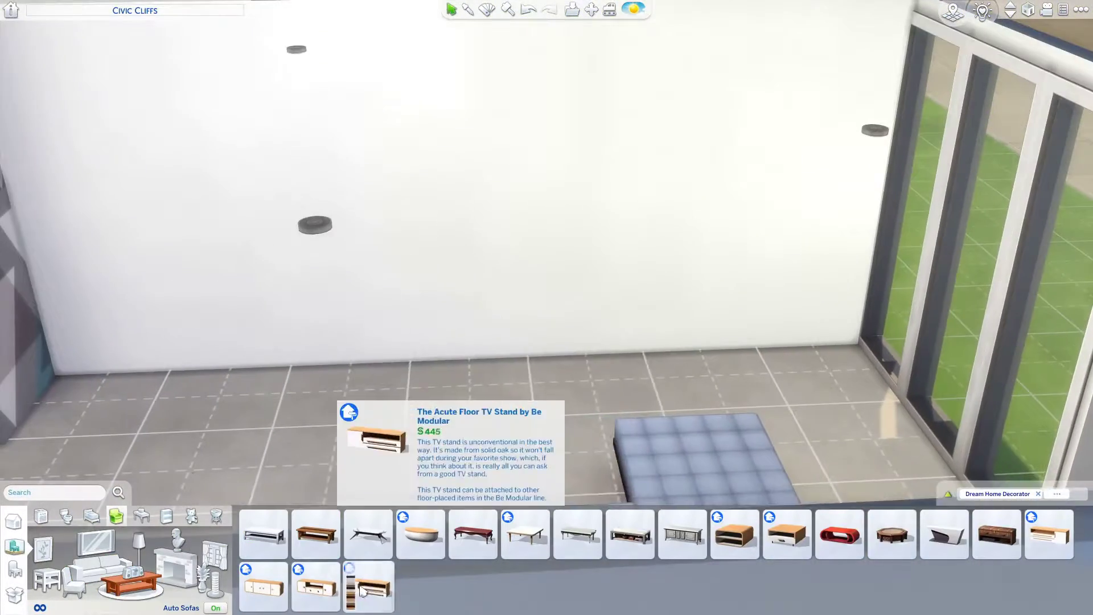
Place the recoloured TV stands with a flat-screen TV on the white one
{"action": "left_click", "coordinate": [362, 591]}
{"action": "left_click", "coordinate": [302, 592]}
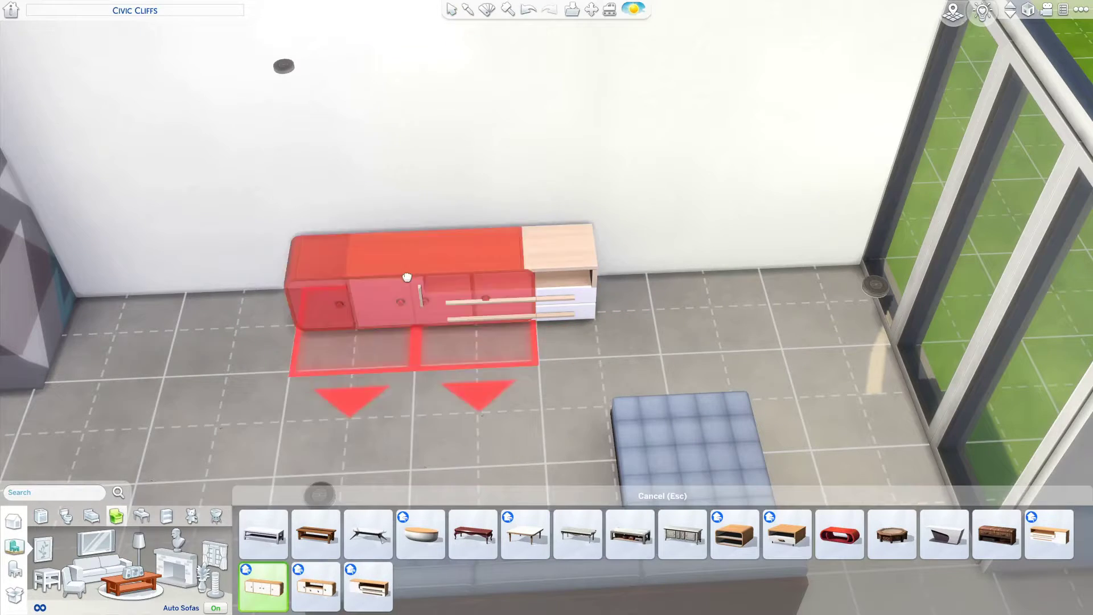
{"action": "left_click", "coordinate": [117, 561]}
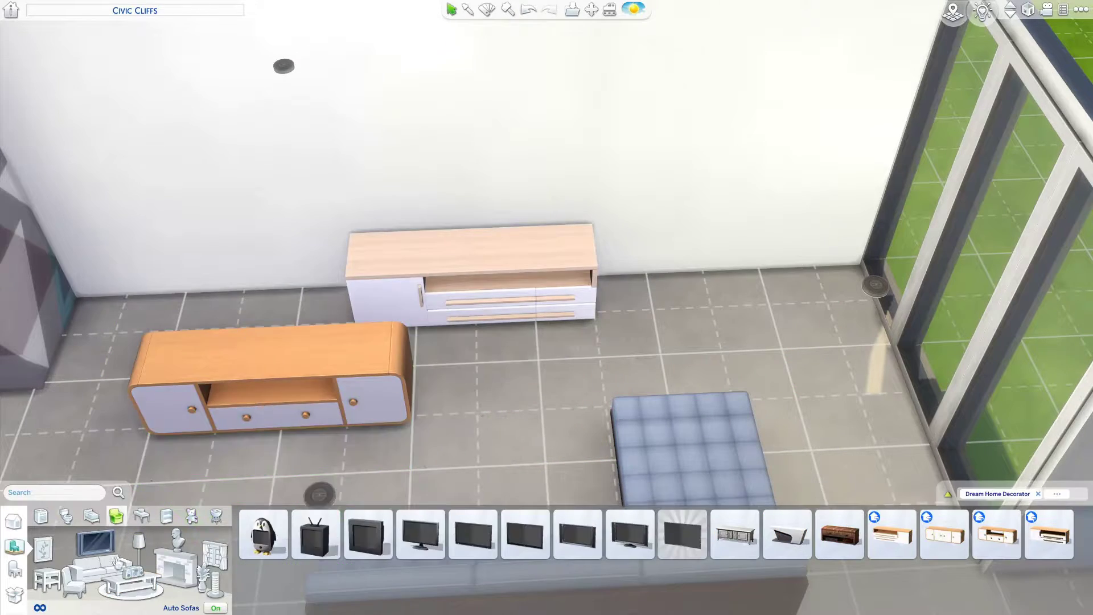
{"action": "left_click", "coordinate": [420, 533]}
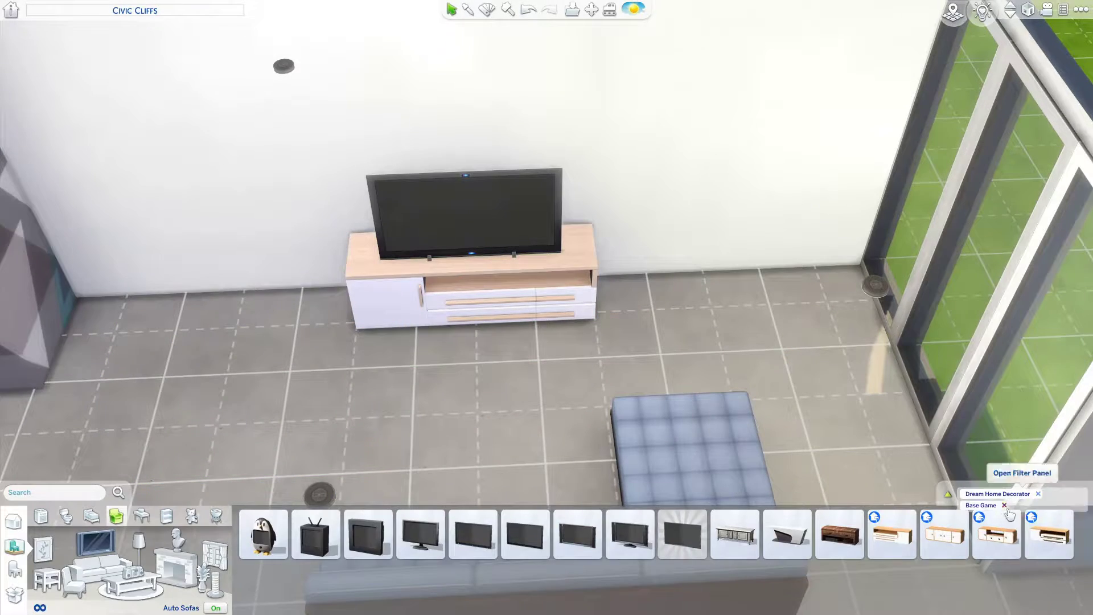
{"action": "left_click", "coordinate": [1004, 505]}
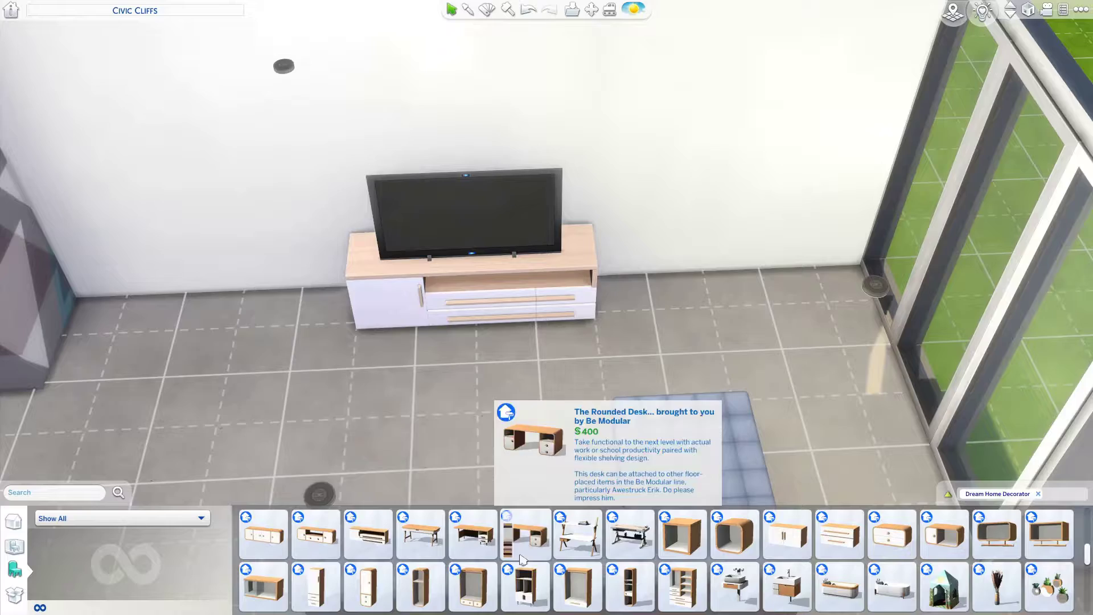
{"action": "left_click", "coordinate": [315, 586]}
{"action": "left_click", "coordinate": [263, 533]}
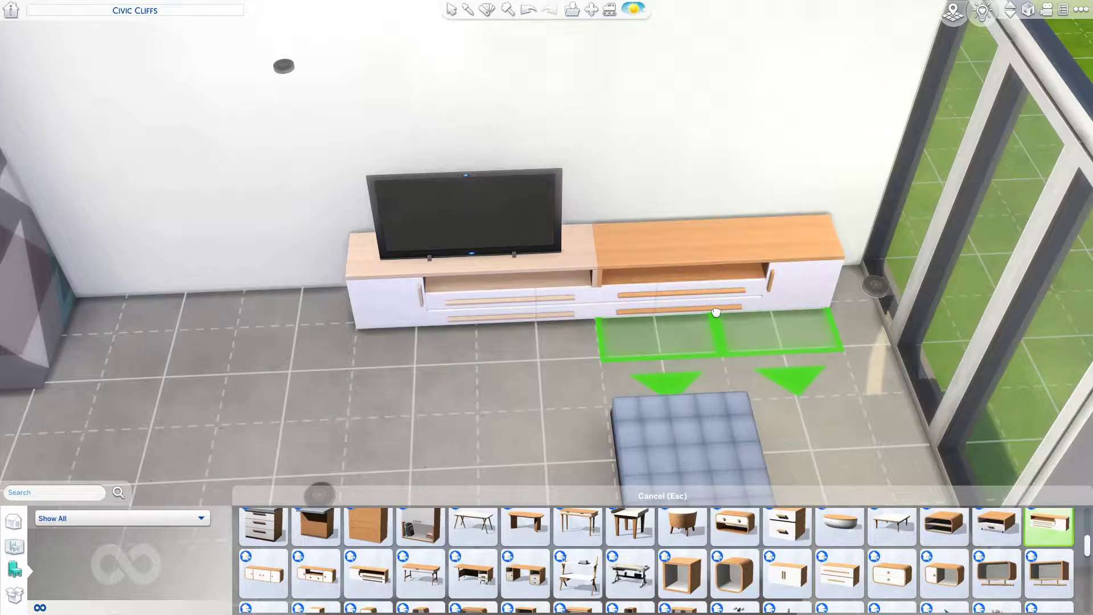
{"action": "key", "text": "Escape"}
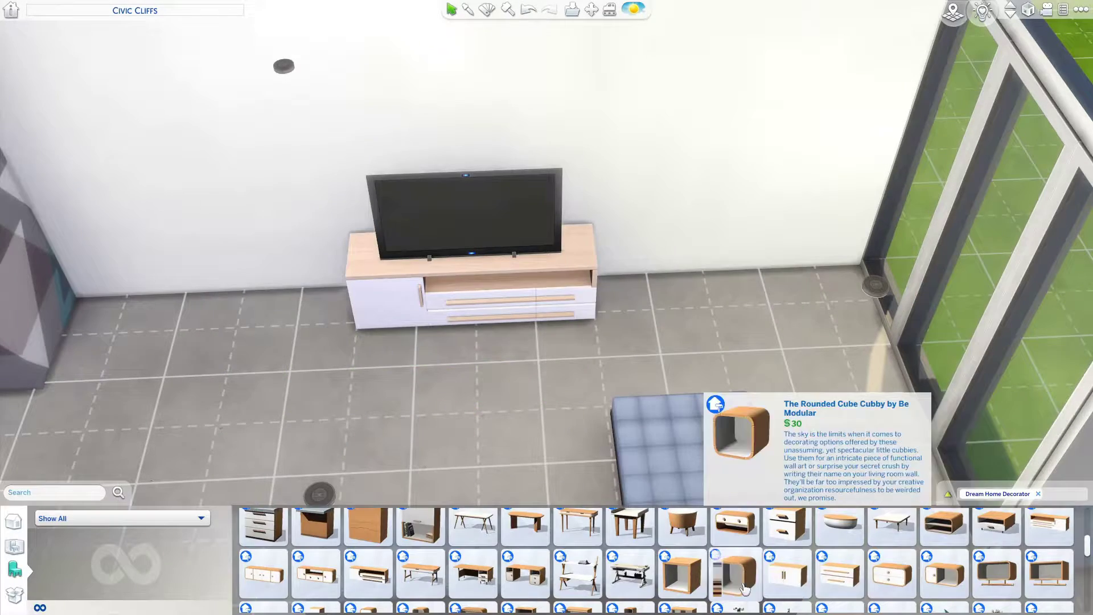
Add a shelving unit beside the TV stand and a cubby above the TV
{"action": "scroll", "coordinate": [319, 570], "scroll_direction": "down", "scroll_amount": 1}
{"action": "left_click", "coordinate": [316, 586]}
{"action": "left_click", "coordinate": [682, 586]}
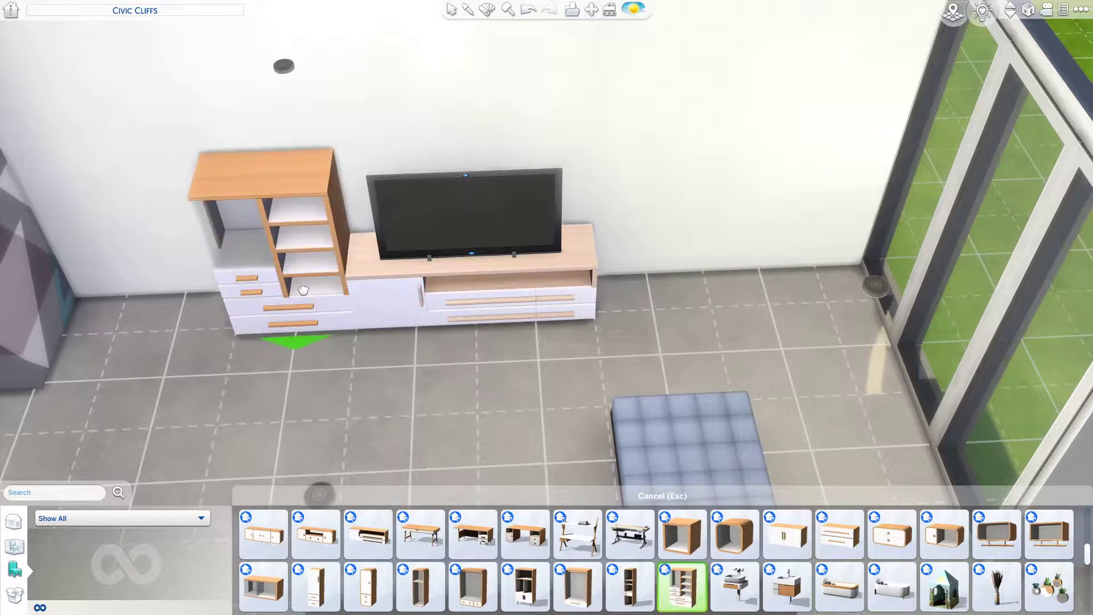
{"action": "left_click", "coordinate": [636, 282]}
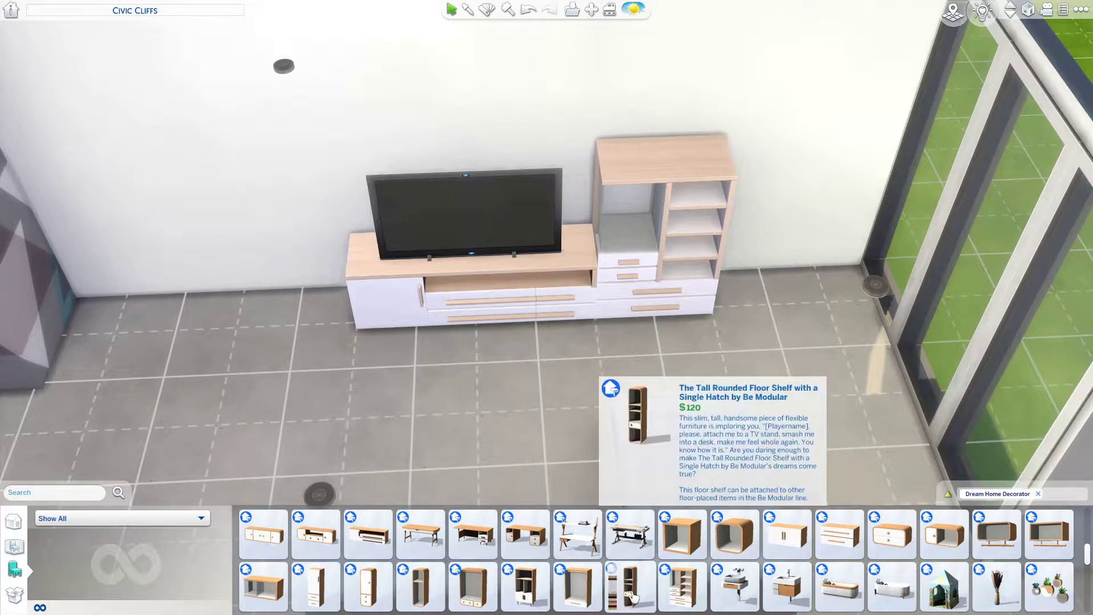
{"action": "left_click", "coordinate": [263, 586]}
{"action": "scroll", "coordinate": [590, 264], "scroll_direction": "up", "scroll_amount": 5}
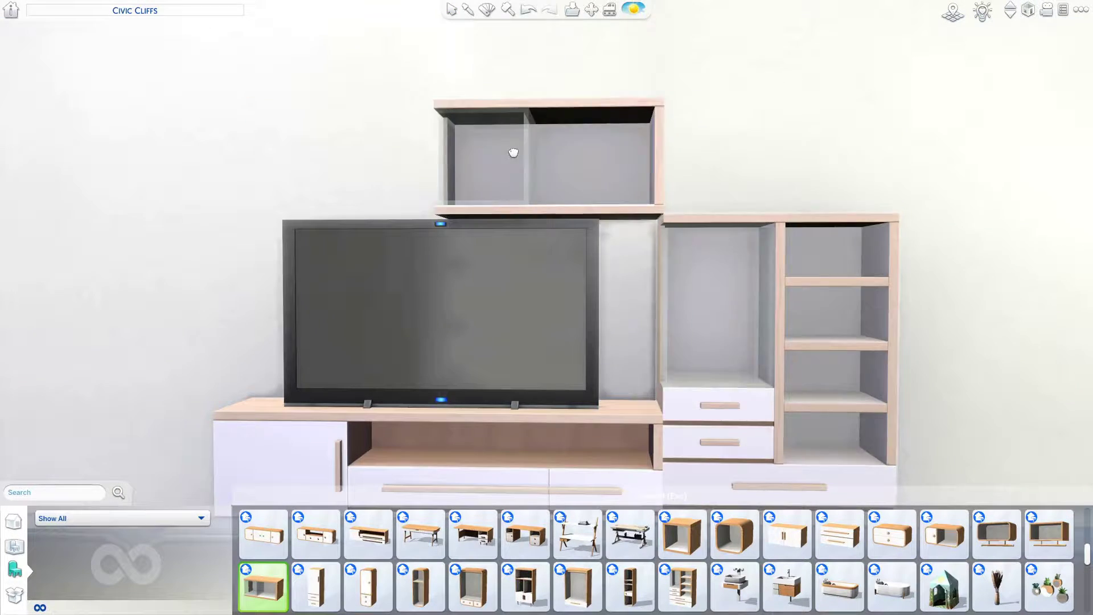
{"action": "left_click", "coordinate": [517, 152]}
Add a white door cabinet, the tall cabinet beside the TV and another cubby
{"action": "left_click", "coordinate": [787, 535]}
{"action": "scroll", "coordinate": [796, 228], "scroll_direction": "up", "scroll_amount": 3}
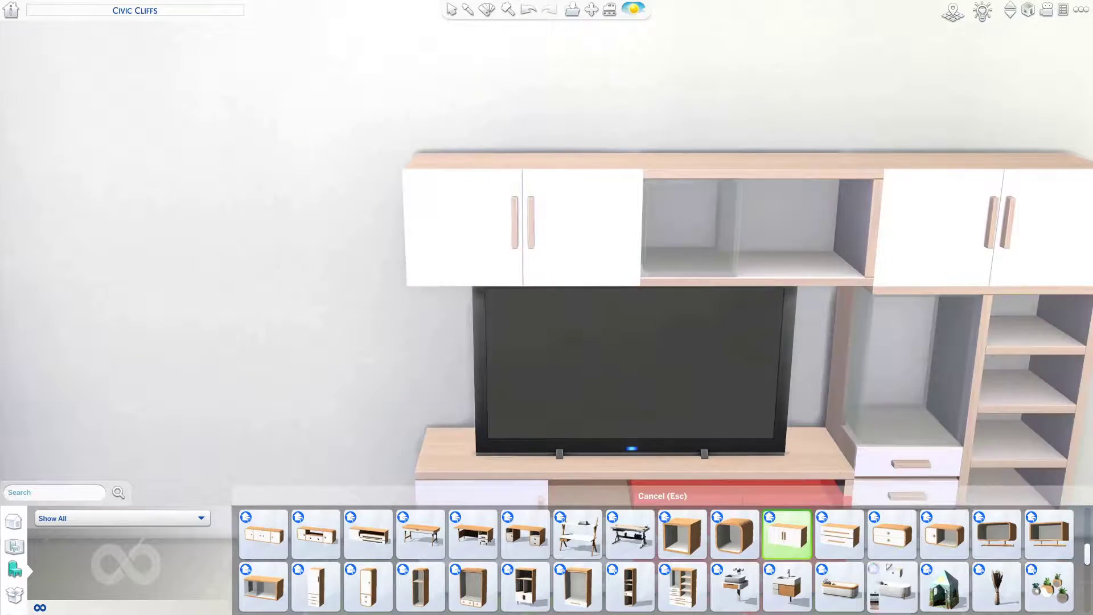
{"action": "scroll", "coordinate": [626, 284], "scroll_direction": "down", "scroll_amount": 3}
{"action": "left_click", "coordinate": [315, 586]}
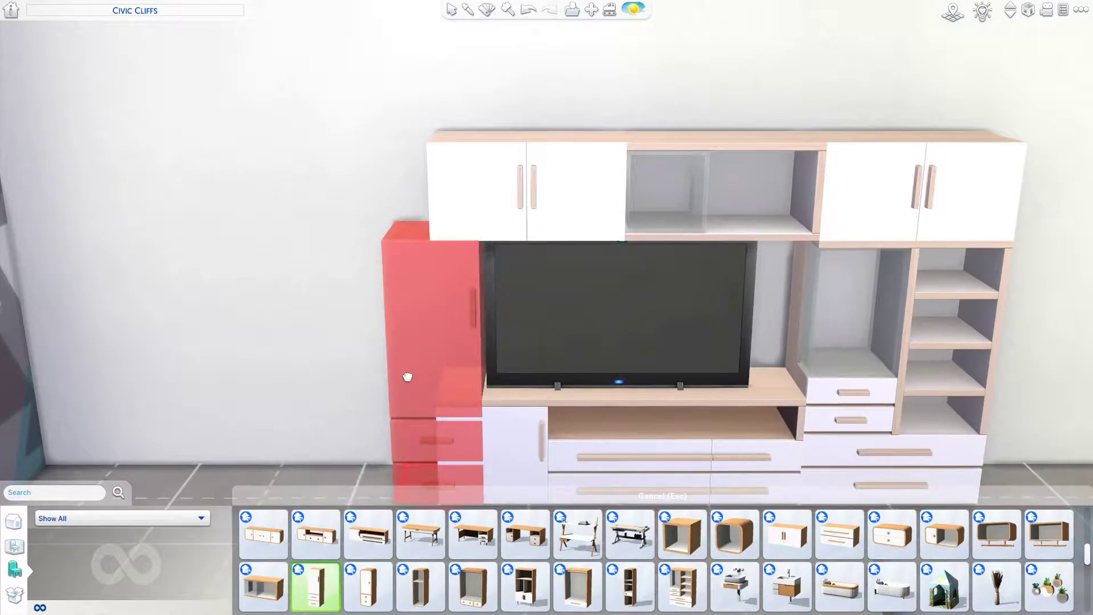
{"action": "key", "text": "Escape"}
{"action": "left_click", "coordinate": [681, 535]}
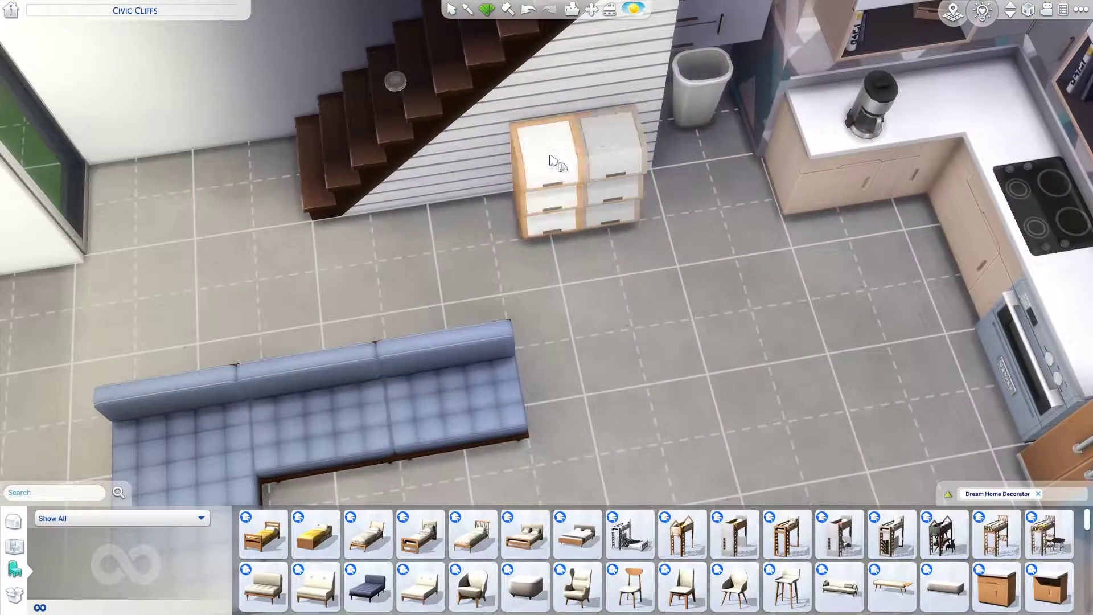
Recolour the wall painting by choosing among its colour variants
{"action": "key", "text": "r"}
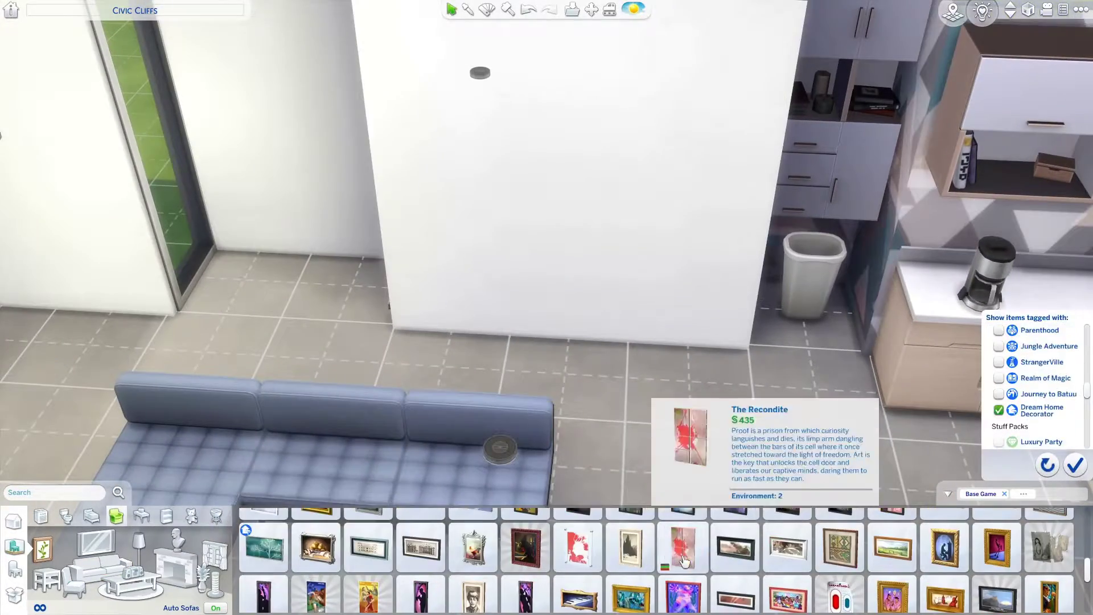
{"action": "scroll", "coordinate": [1010, 562], "scroll_direction": "up", "scroll_amount": 5}
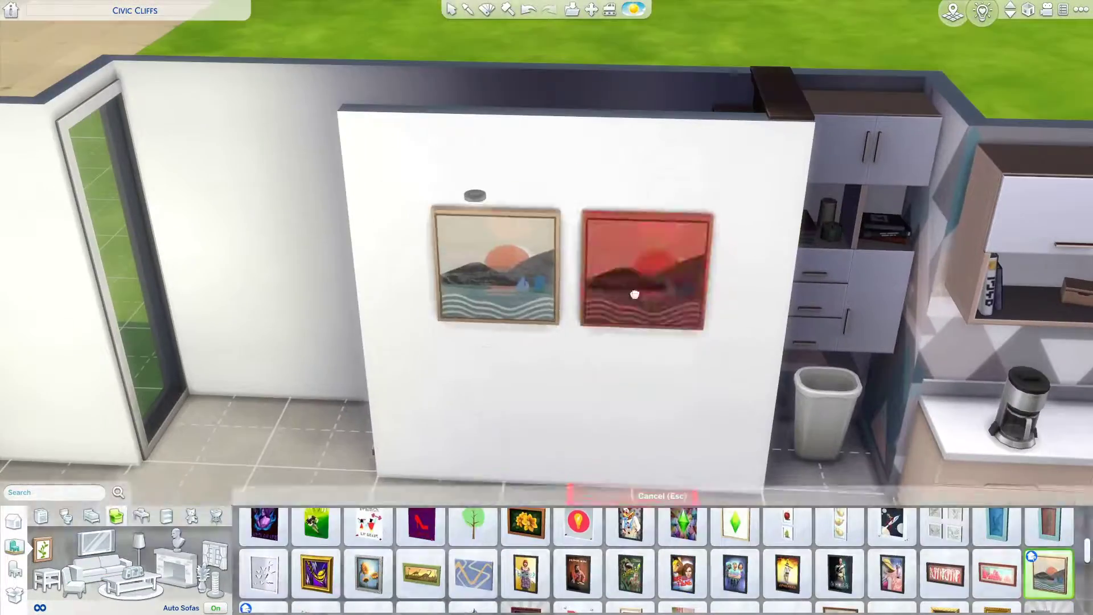
{"action": "scroll", "coordinate": [675, 329], "scroll_direction": "up", "scroll_amount": 5}
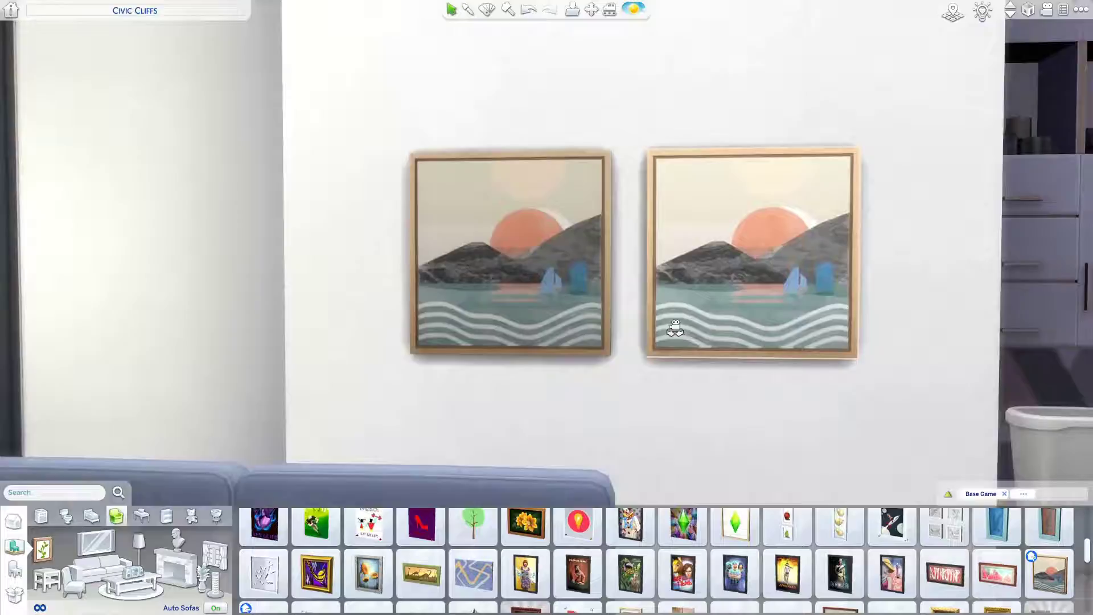
{"action": "scroll", "coordinate": [675, 329], "scroll_direction": "down", "scroll_amount": 5}
{"action": "left_click", "coordinate": [440, 261]}
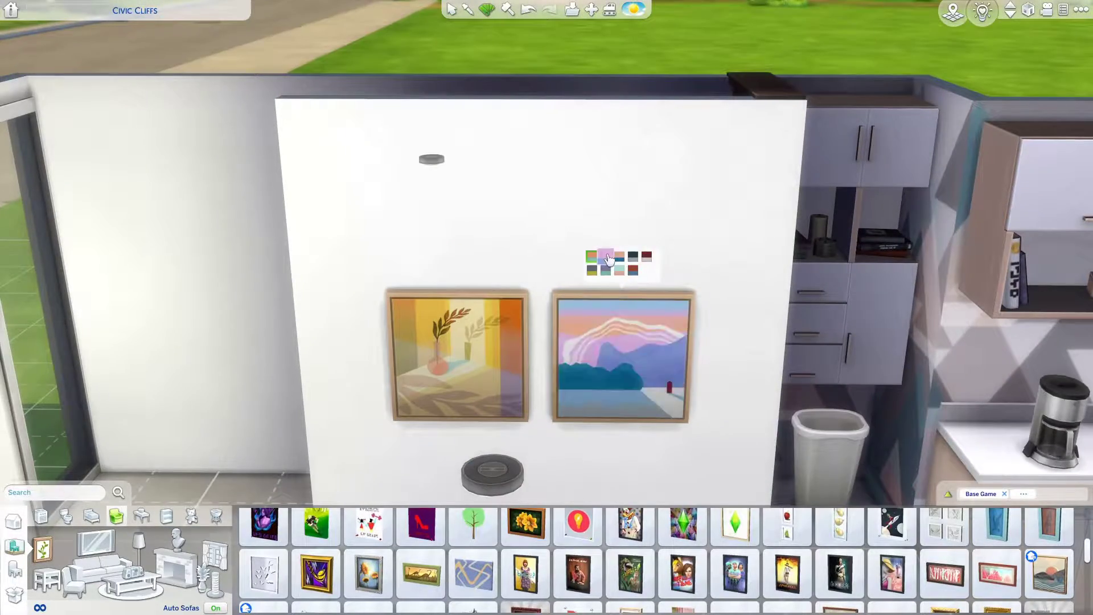
{"action": "scroll", "coordinate": [644, 263], "scroll_direction": "down", "scroll_amount": 5}
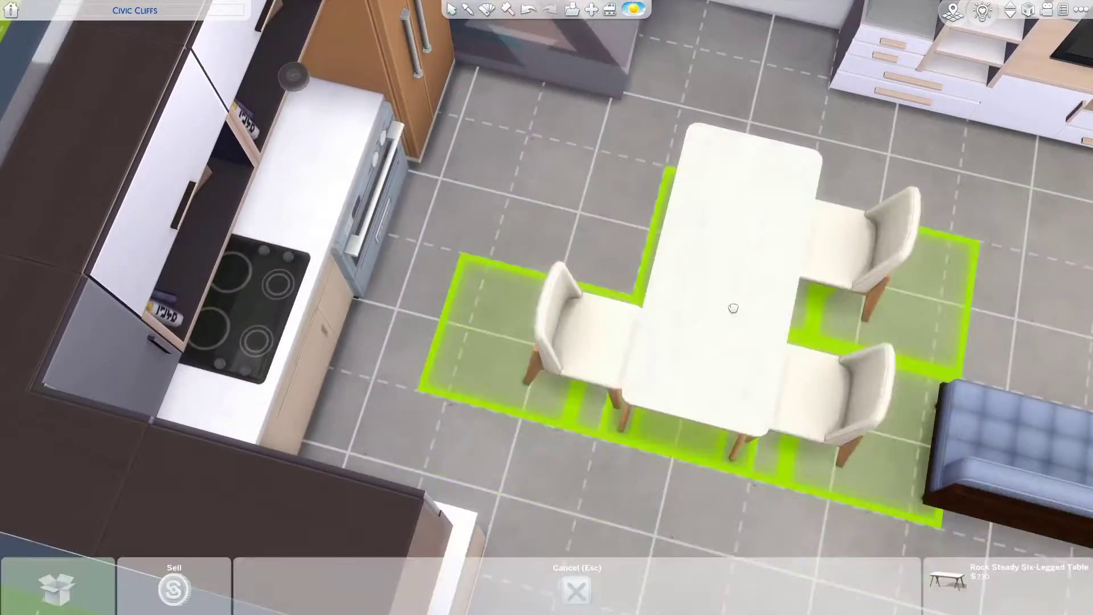
Enable free object placement with the bb.moveobjects cheat
{"action": "key", "text": "ctrl+shift+c"}
{"action": "type", "text": "bb.moveobjects"}
{"action": "key", "text": "Return"}
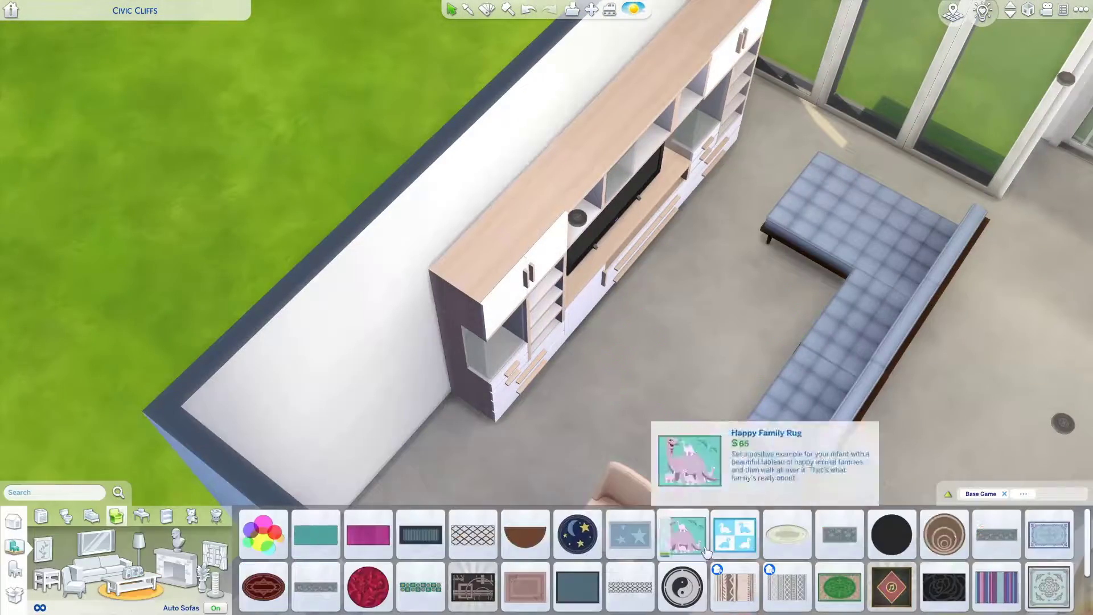
Place the patterned rug, a decorative bowl on the shelf and the condiment caddy
{"action": "scroll", "coordinate": [706, 551], "scroll_direction": "down", "scroll_amount": 1}
{"action": "left_click", "coordinate": [786, 547]}
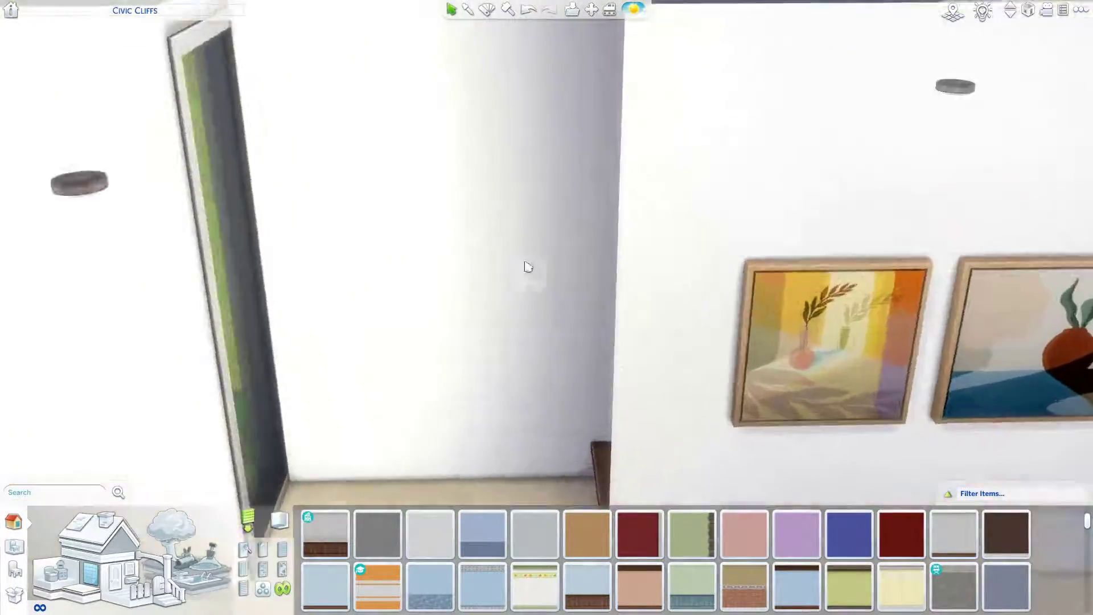
{"action": "left_click", "coordinate": [692, 278]}
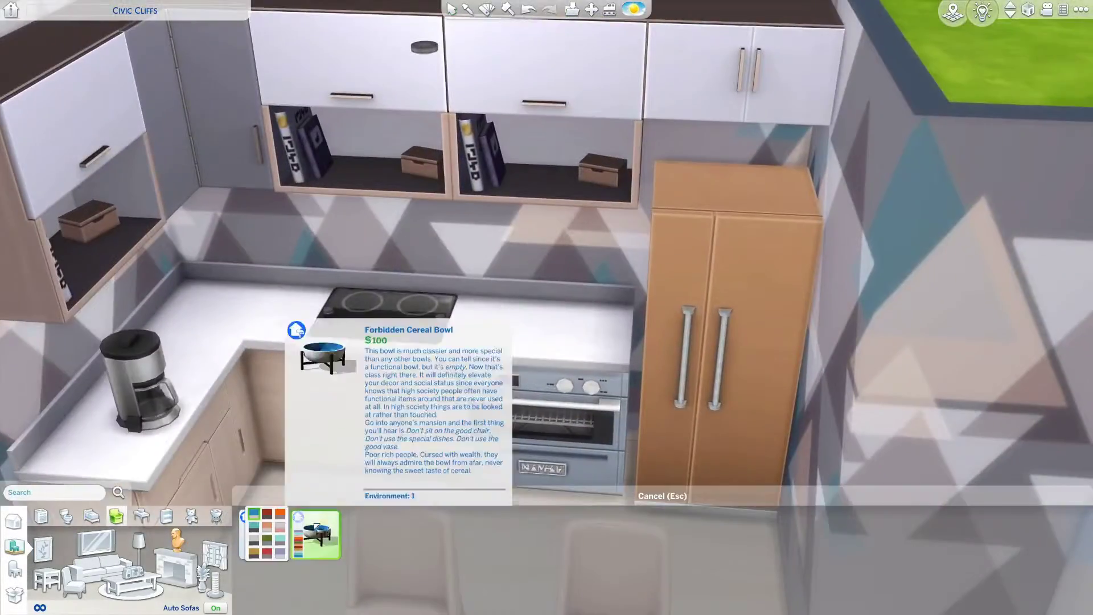
{"action": "left_click", "coordinate": [263, 534]}
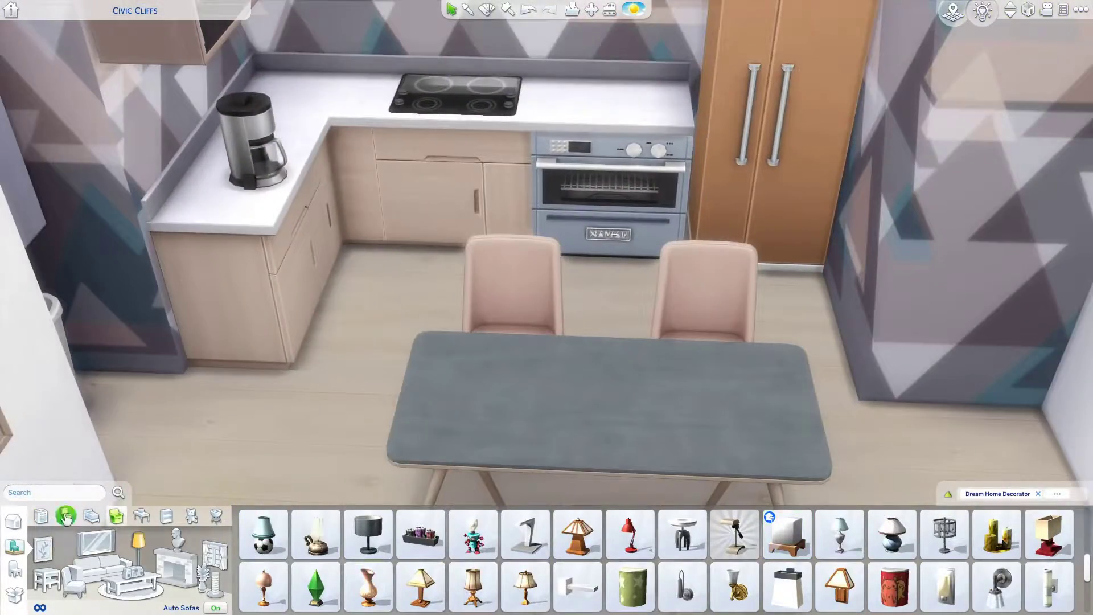
{"action": "left_click", "coordinate": [1049, 534]}
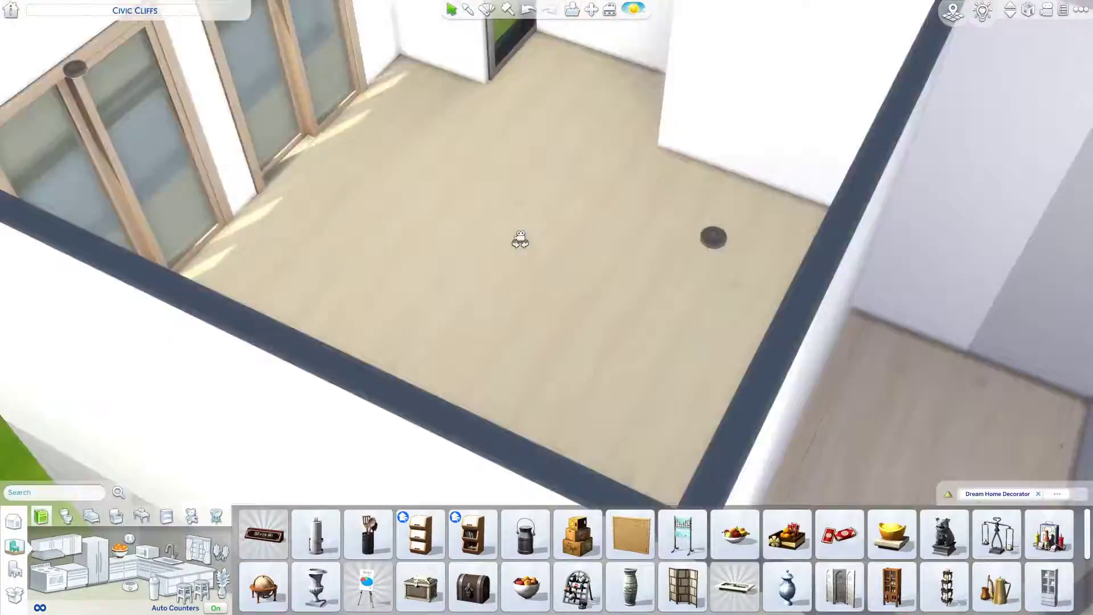
Browse the towels and bathroom accessories catalog
{"action": "scroll", "coordinate": [558, 224], "scroll_direction": "down", "scroll_amount": 5}
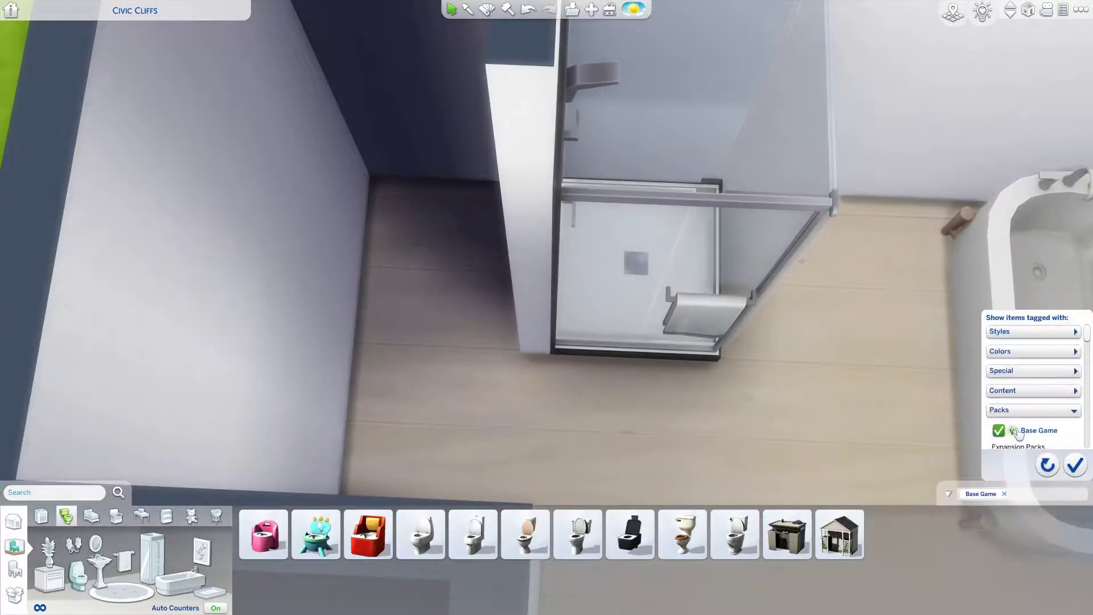
{"action": "left_click", "coordinate": [123, 572]}
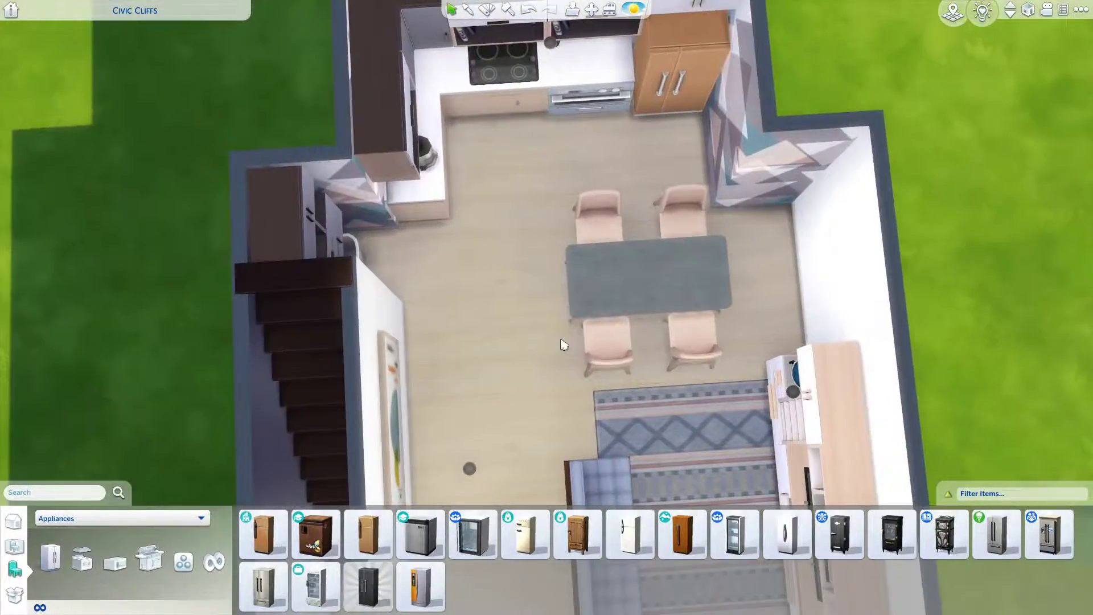
Place a double bed and a white nightstand on its right side
{"action": "key", "text": "s"}
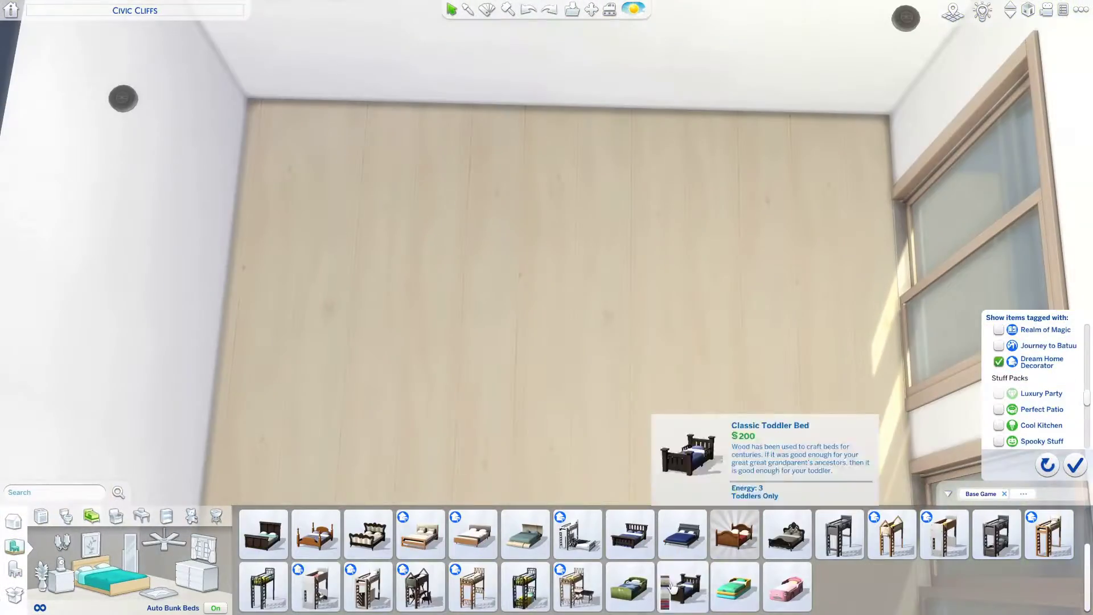
{"action": "left_click", "coordinate": [420, 534]}
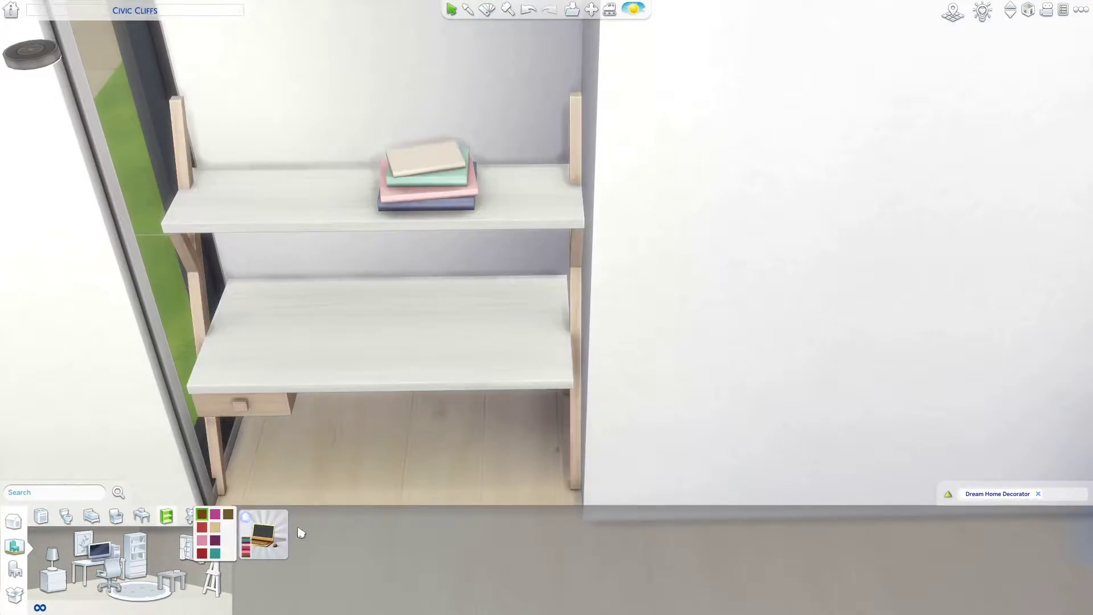
{"action": "left_click", "coordinate": [1073, 467]}
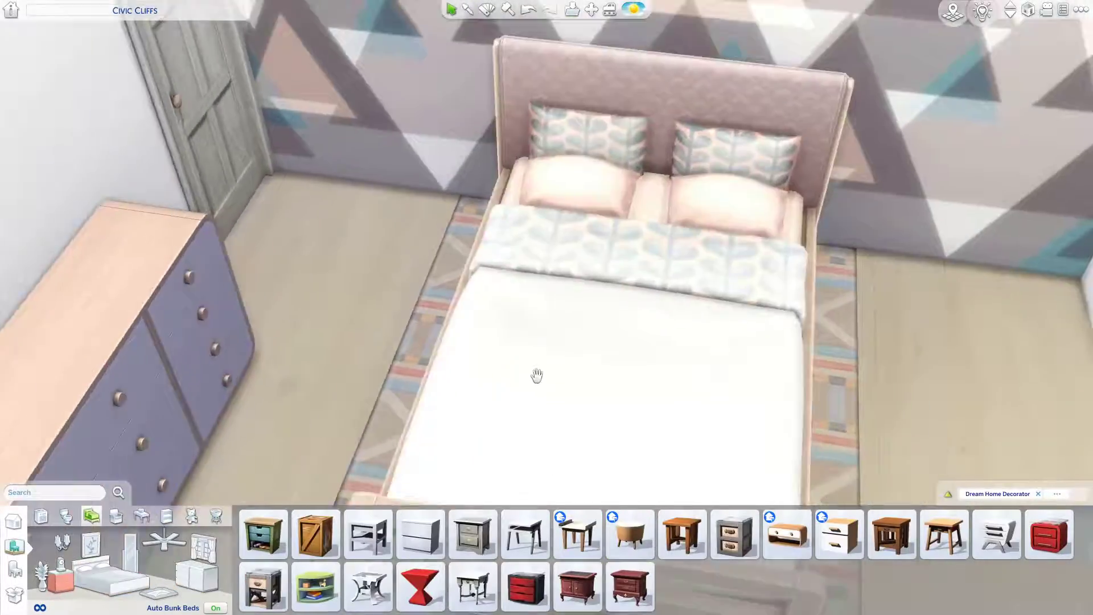
{"action": "left_click", "coordinate": [787, 534]}
{"action": "left_click", "coordinate": [839, 534]}
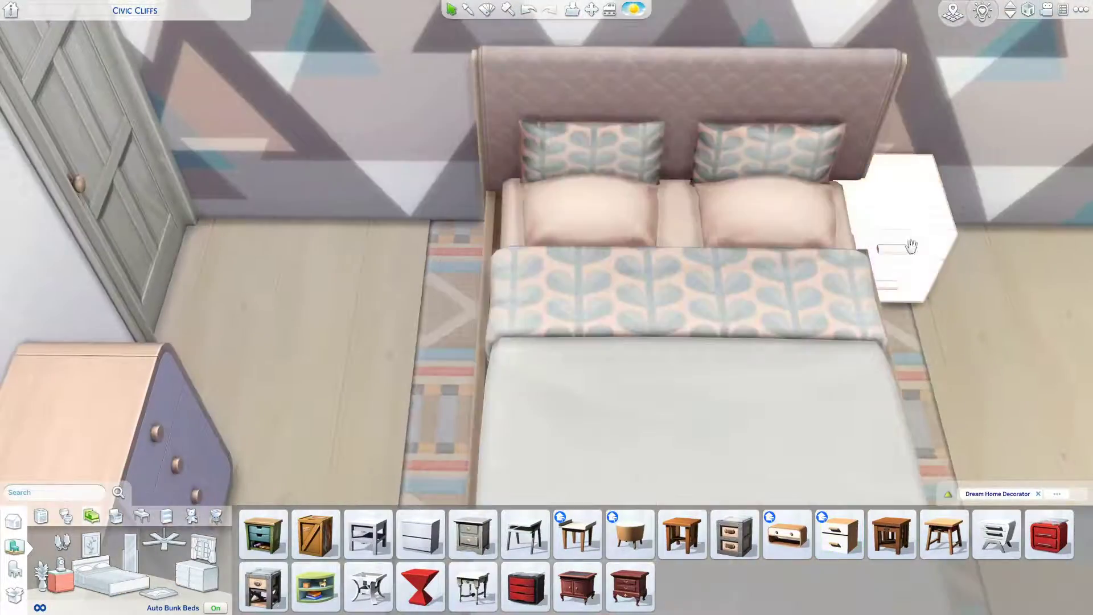
{"action": "left_click", "coordinate": [640, 390]}
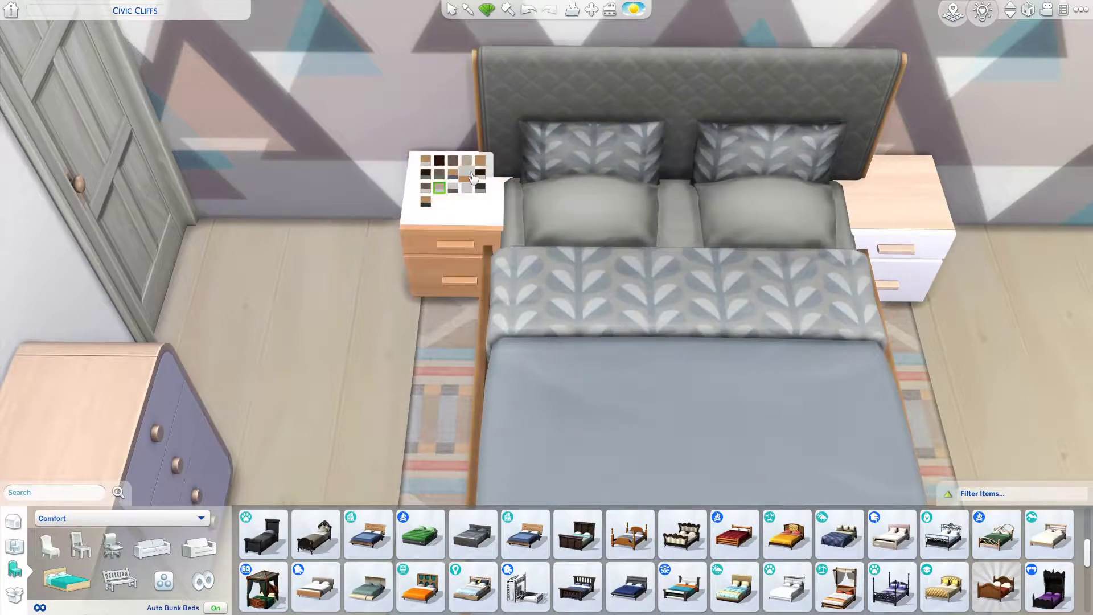
Add a laptop to the bedroom desk and hang the large tree painting above the dresser
{"action": "key", "text": "a"}
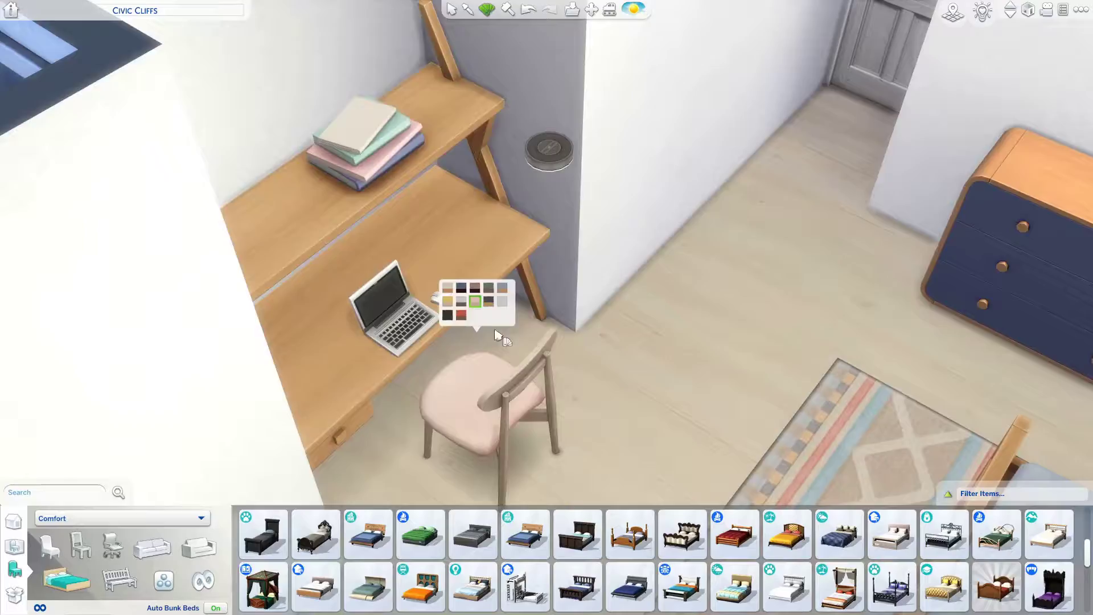
{"action": "key", "text": "Escape"}
{"action": "left_click", "coordinate": [14, 545]}
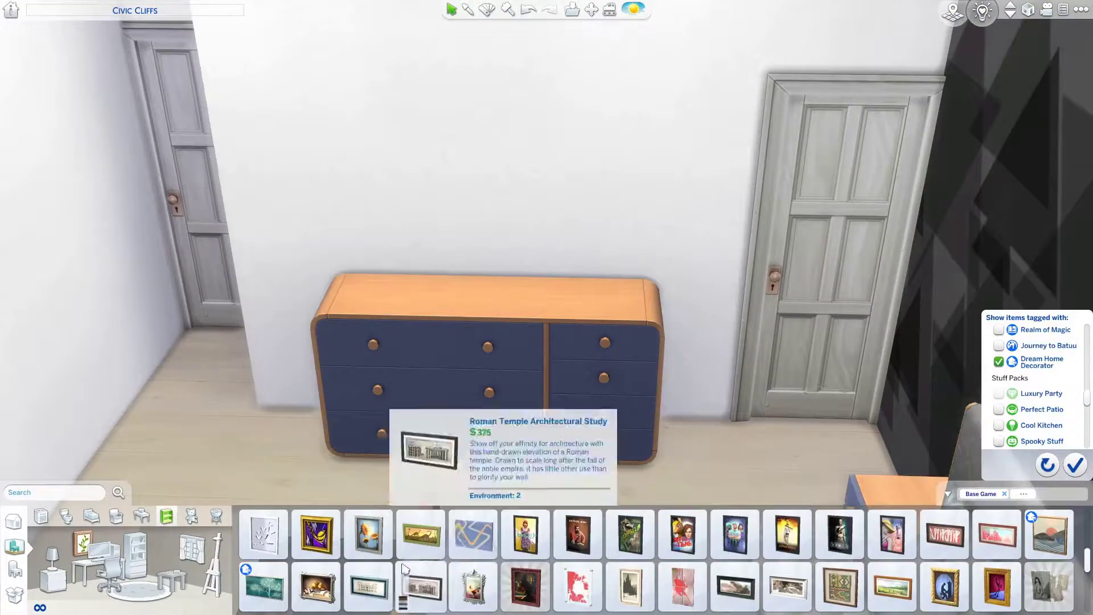
{"action": "left_click", "coordinate": [264, 586]}
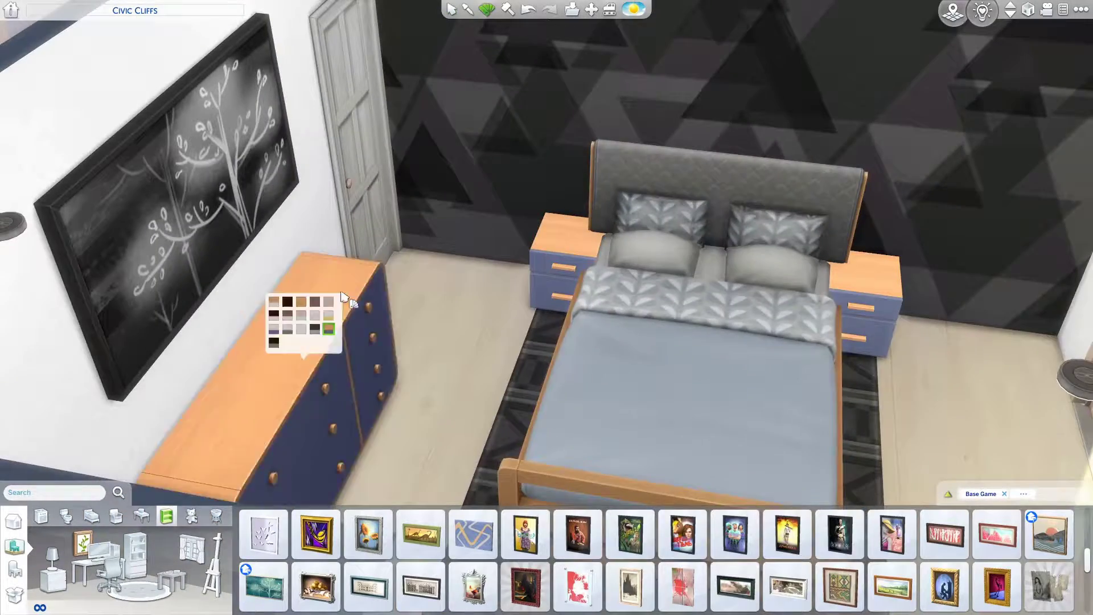
Recolour the dresser to dark wood and apply dark triangle wallpaper to the bedroom walls
{"action": "left_click", "coordinate": [318, 302]}
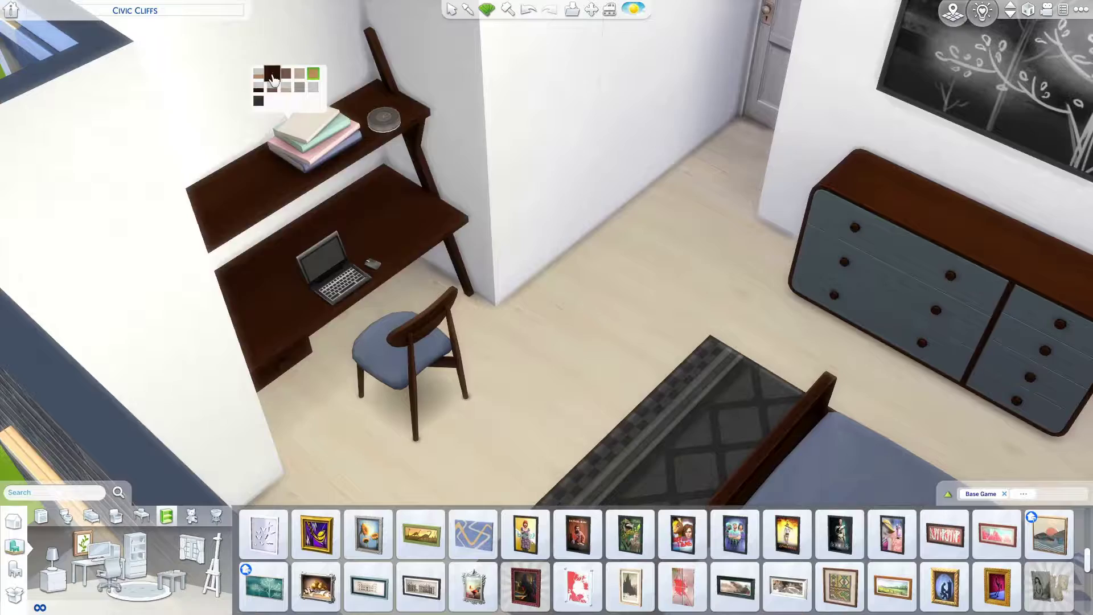
{"action": "left_click_drag", "start_coordinate": [278, 79], "coordinate": [529, 263]}
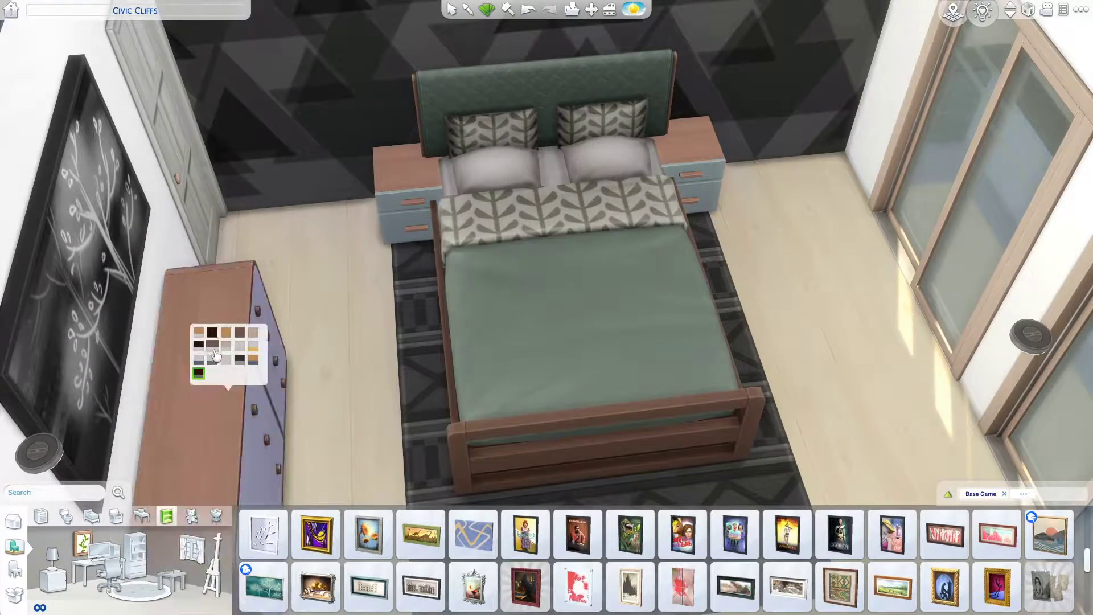
{"action": "scroll", "coordinate": [239, 319], "scroll_direction": "up", "scroll_amount": 5}
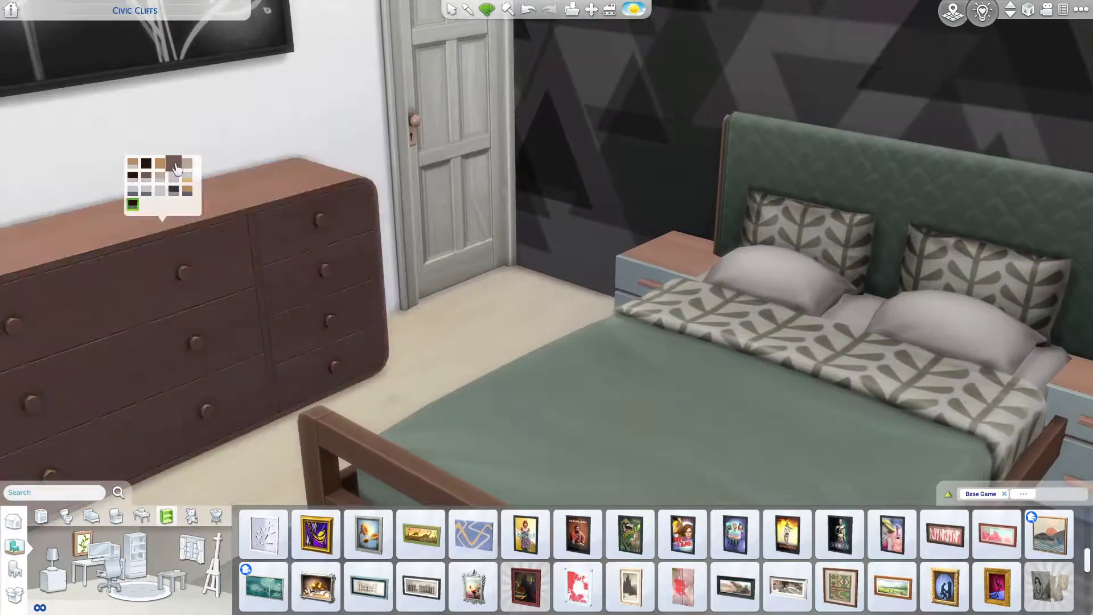
{"action": "left_click_drag", "start_coordinate": [175, 168], "coordinate": [370, 124]}
{"action": "left_click_drag", "start_coordinate": [390, 384], "coordinate": [855, 239]}
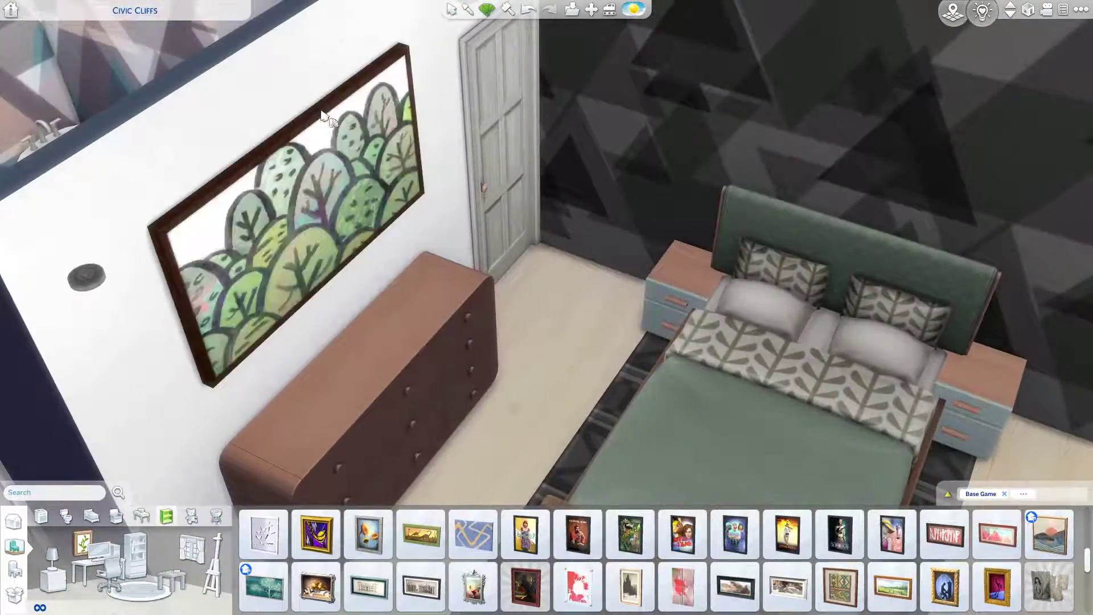
{"action": "left_click_drag", "start_coordinate": [322, 117], "coordinate": [433, 319]}
{"action": "left_click", "coordinate": [555, 532]}
{"action": "left_click_drag", "start_coordinate": [654, 270], "coordinate": [784, 340]}
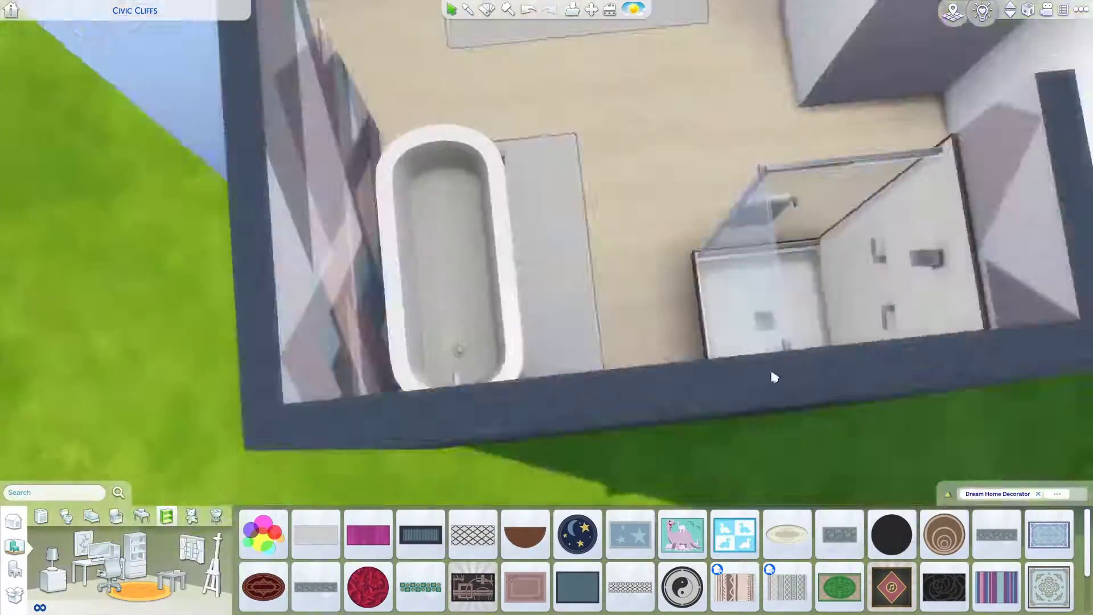
Hang a towel from the bathroom decor on the wall near the shower and tub
{"action": "left_click_drag", "start_coordinate": [774, 378], "coordinate": [427, 243]}
{"action": "left_click", "coordinate": [139, 571]}
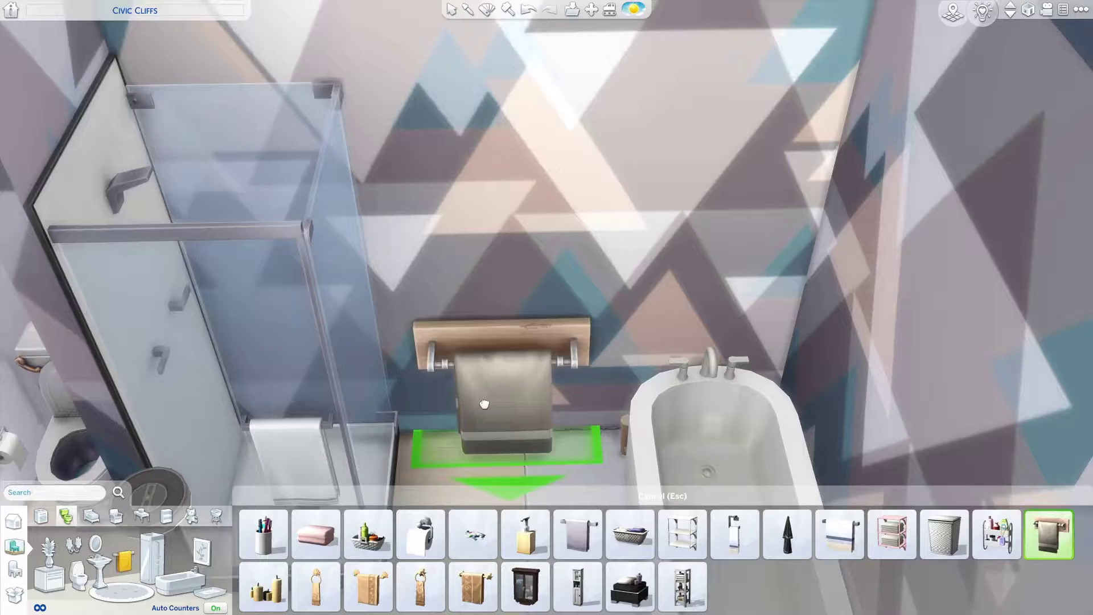
{"action": "key", "text": "w"}
{"action": "key", "text": "Escape"}
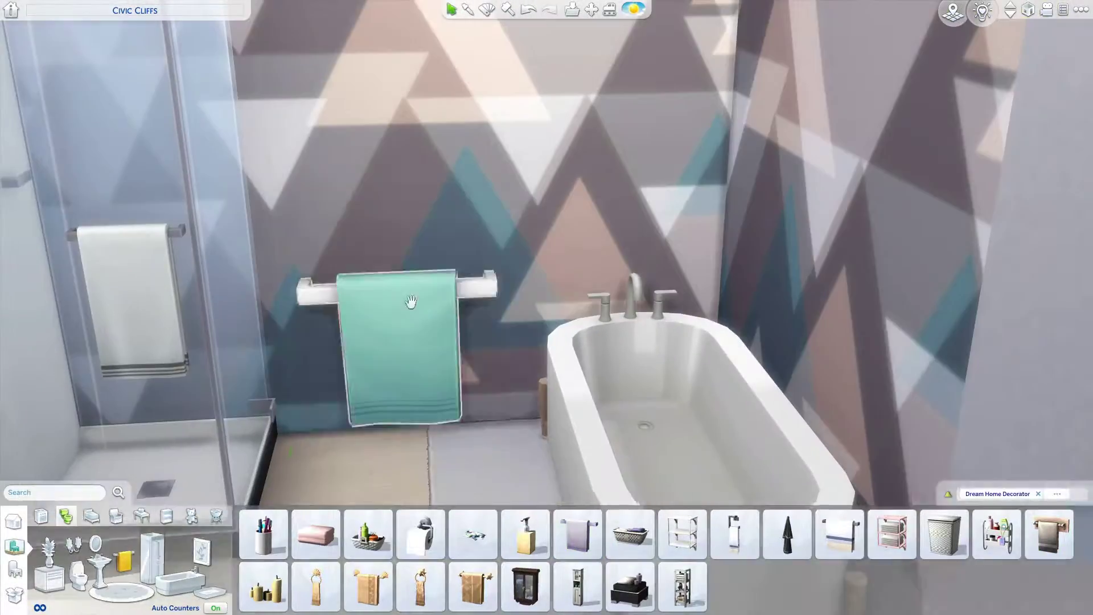
{"action": "left_click", "coordinate": [405, 300]}
{"action": "scroll", "coordinate": [610, 324], "scroll_direction": "up", "scroll_amount": 3}
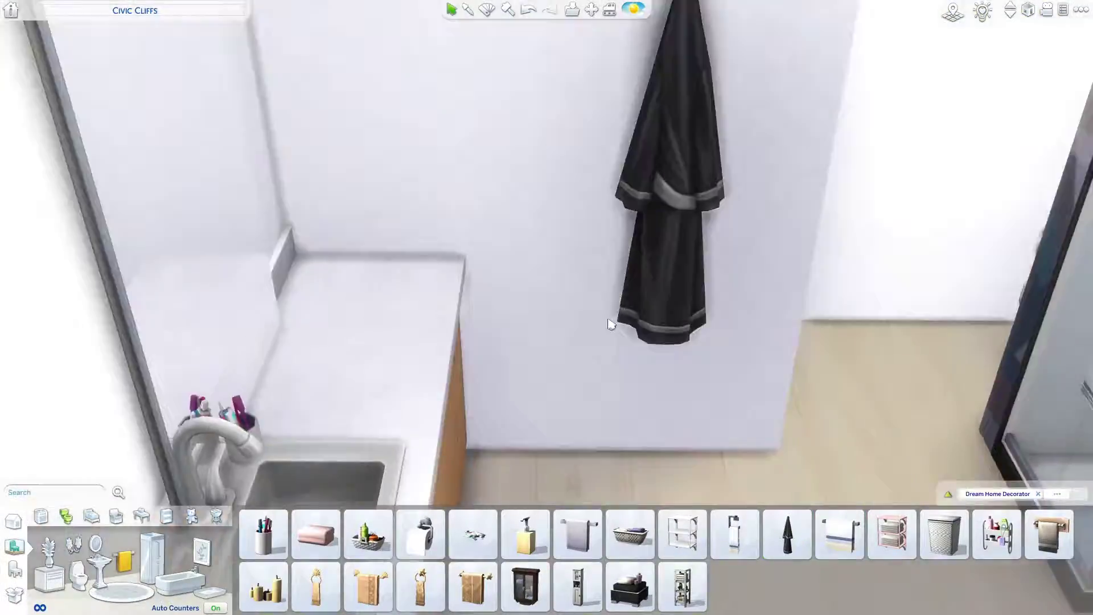
{"action": "left_click_drag", "start_coordinate": [610, 324], "coordinate": [463, 335]}
Place Pampas Grass by the living-room window and a pampas vase against the bathroom wall
{"action": "left_click", "coordinate": [49, 546]}
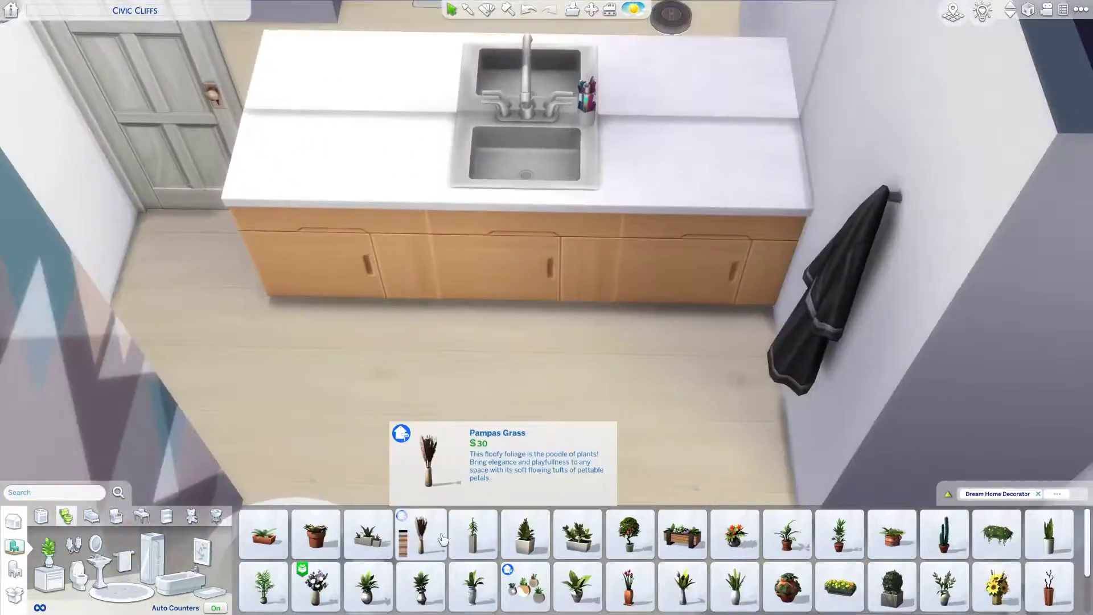
{"action": "left_click", "coordinate": [443, 538]}
{"action": "left_click", "coordinate": [732, 335]}
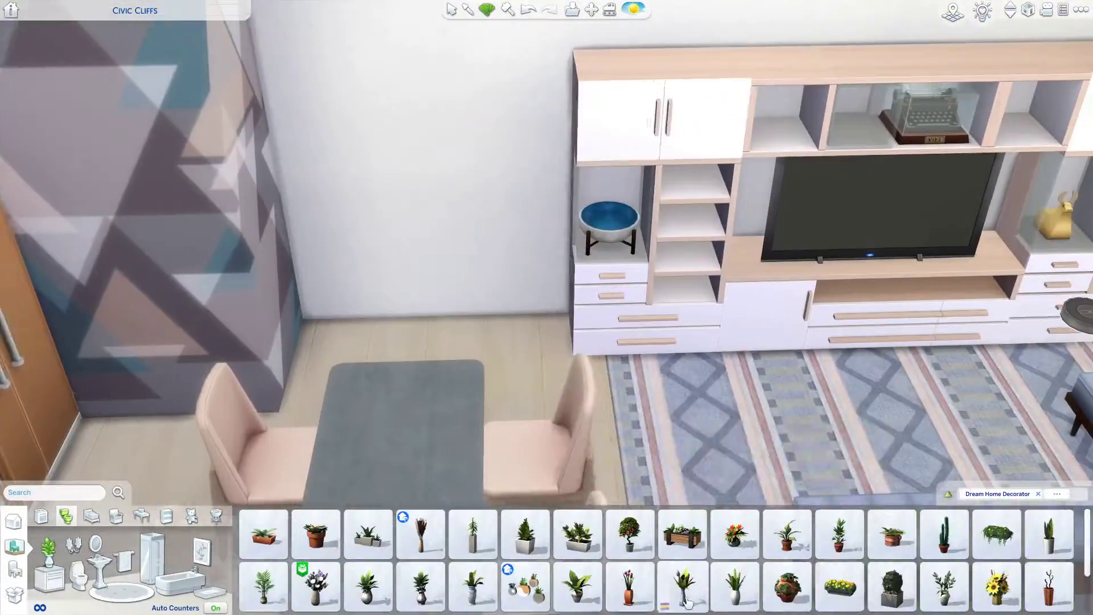
{"action": "scroll", "coordinate": [688, 602], "scroll_direction": "down", "scroll_amount": 1}
{"action": "left_click", "coordinate": [525, 533]}
{"action": "key", "text": "w"}
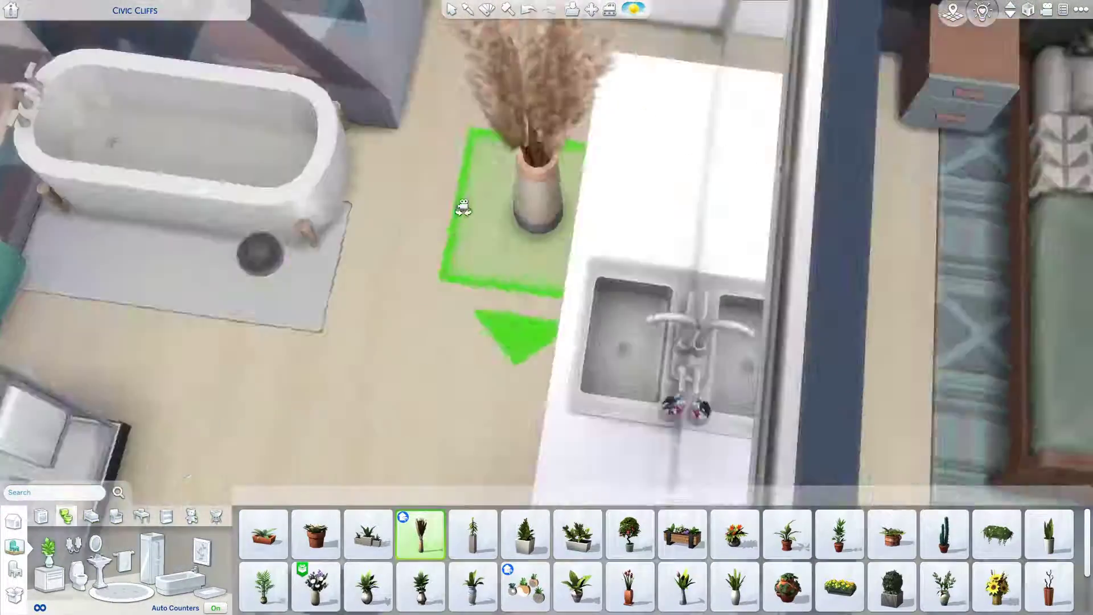
{"action": "left_click", "coordinate": [464, 208]}
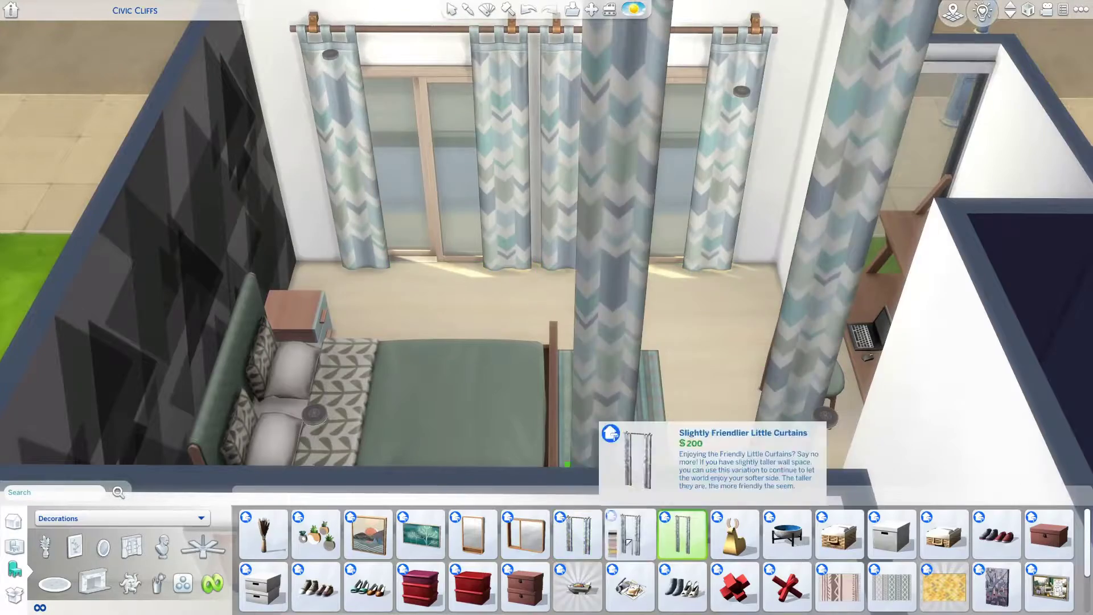
Place shoes, desk papers and a moodboard in the bedroom
{"action": "key", "text": "Escape"}
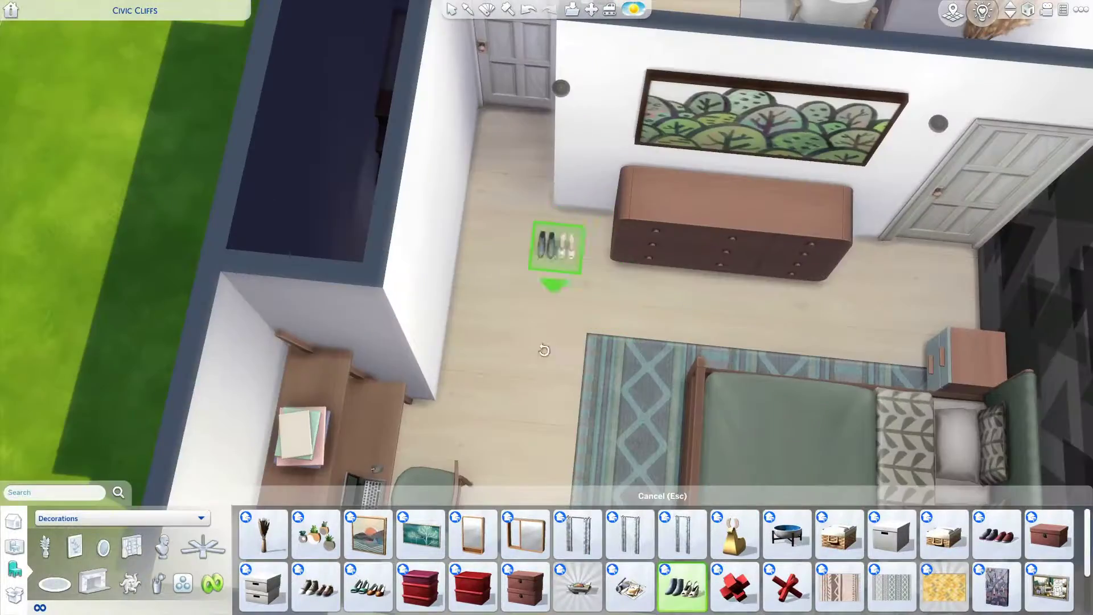
{"action": "left_click", "coordinate": [640, 299]}
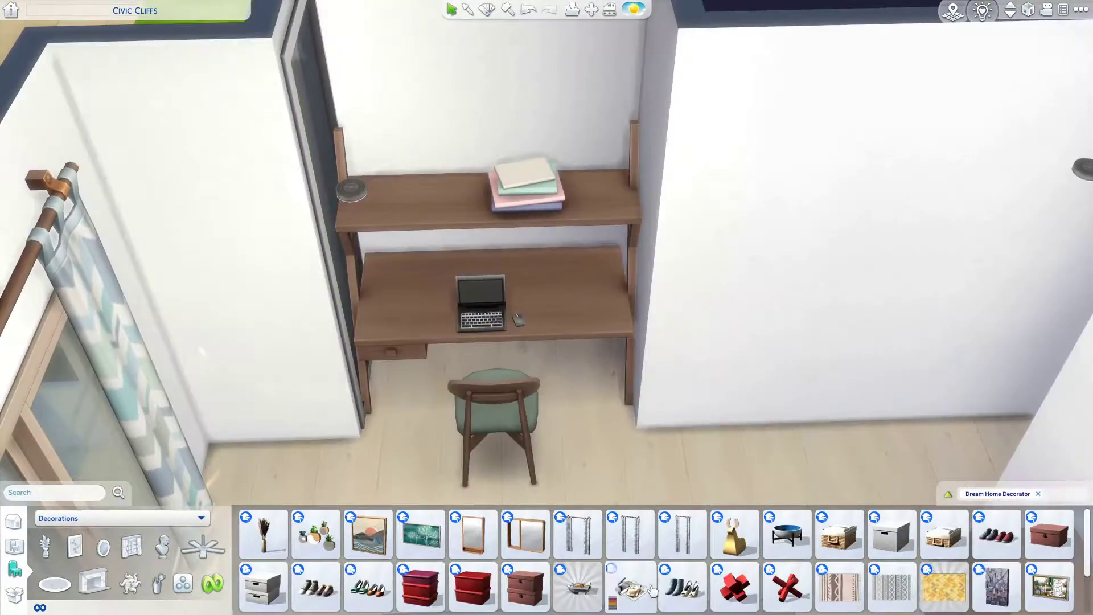
{"action": "left_click", "coordinate": [585, 298]}
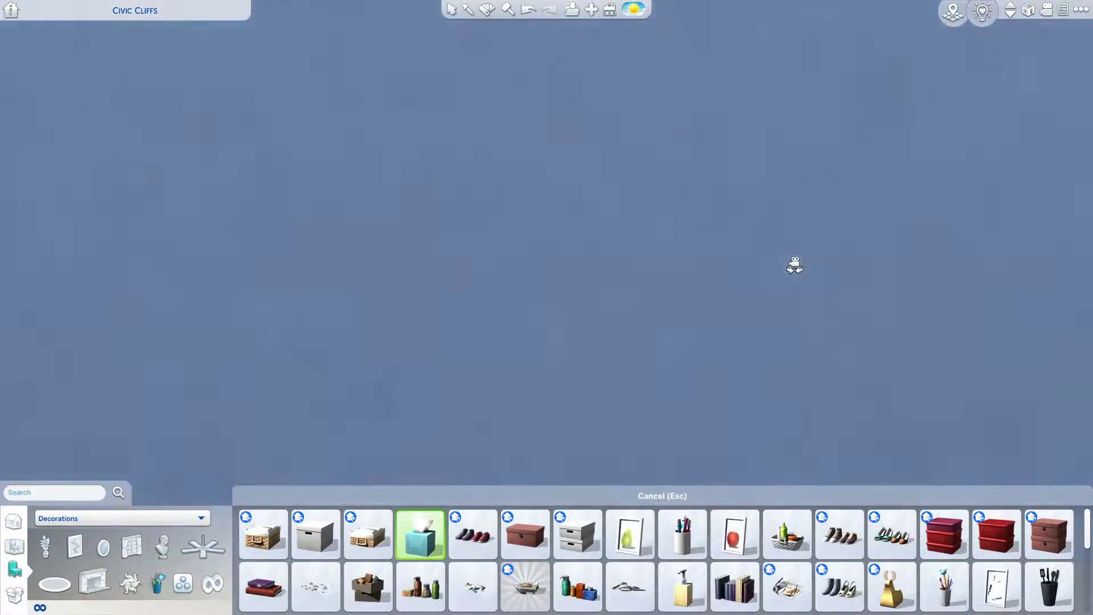
Set a decorative item on the living-room TV unit shelf
{"action": "scroll", "coordinate": [670, 190], "scroll_direction": "up", "scroll_amount": 3}
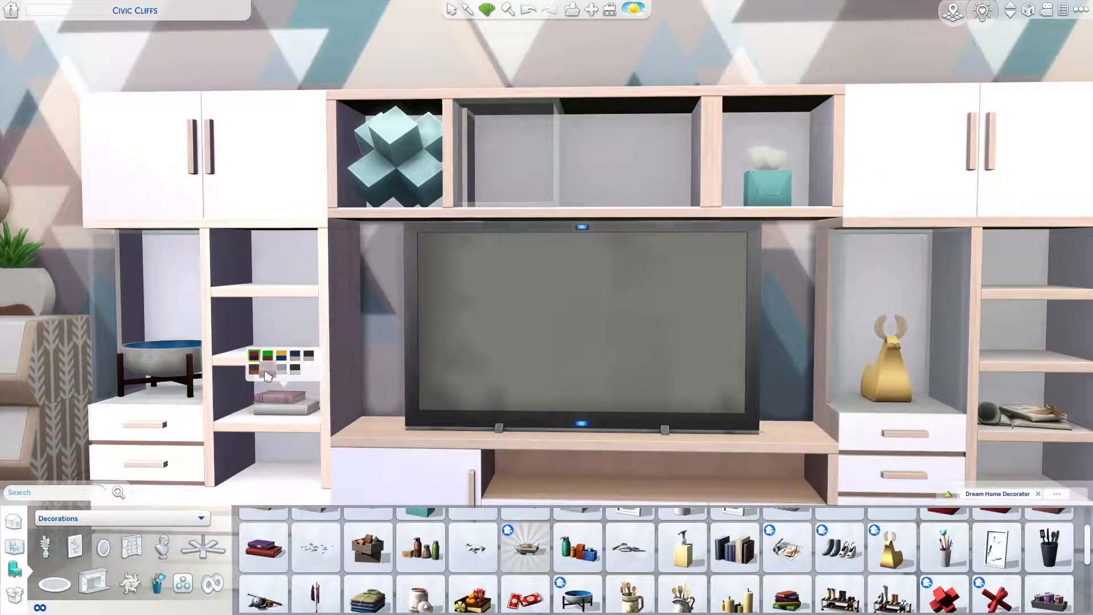
{"action": "key", "text": "d"}
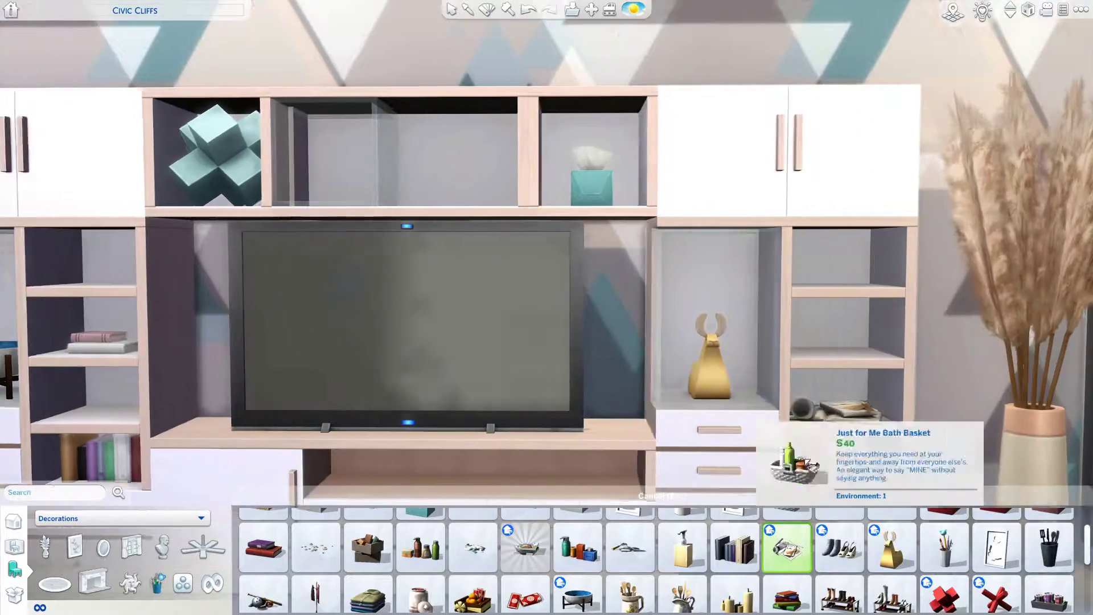
{"action": "scroll", "coordinate": [678, 539], "scroll_direction": "down", "scroll_amount": 1}
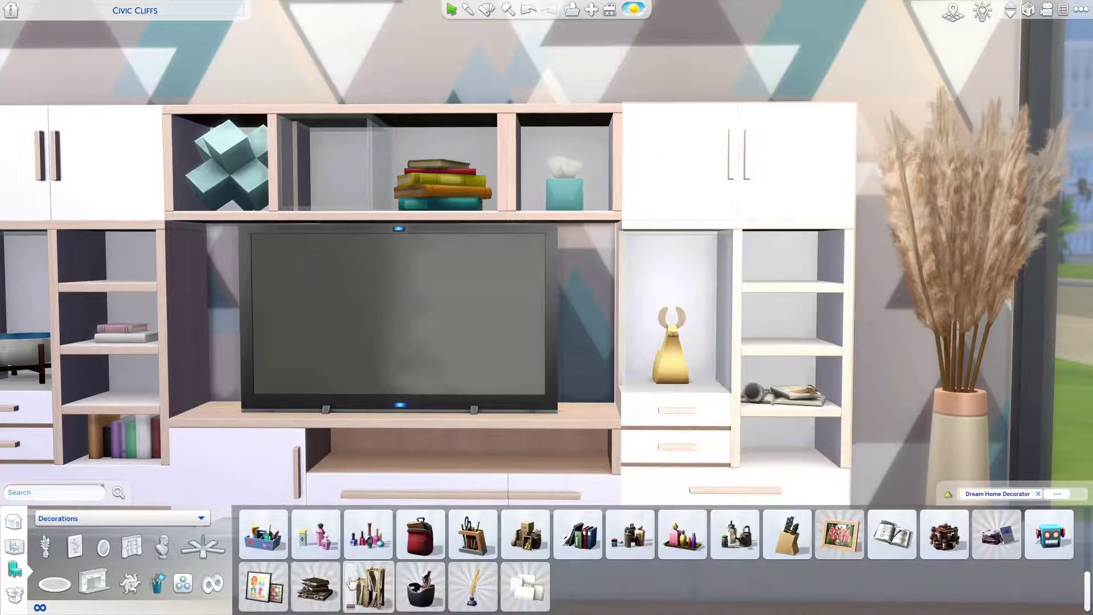
{"action": "left_click", "coordinate": [810, 422]}
{"action": "scroll", "coordinate": [494, 261], "scroll_direction": "down", "scroll_amount": 4}
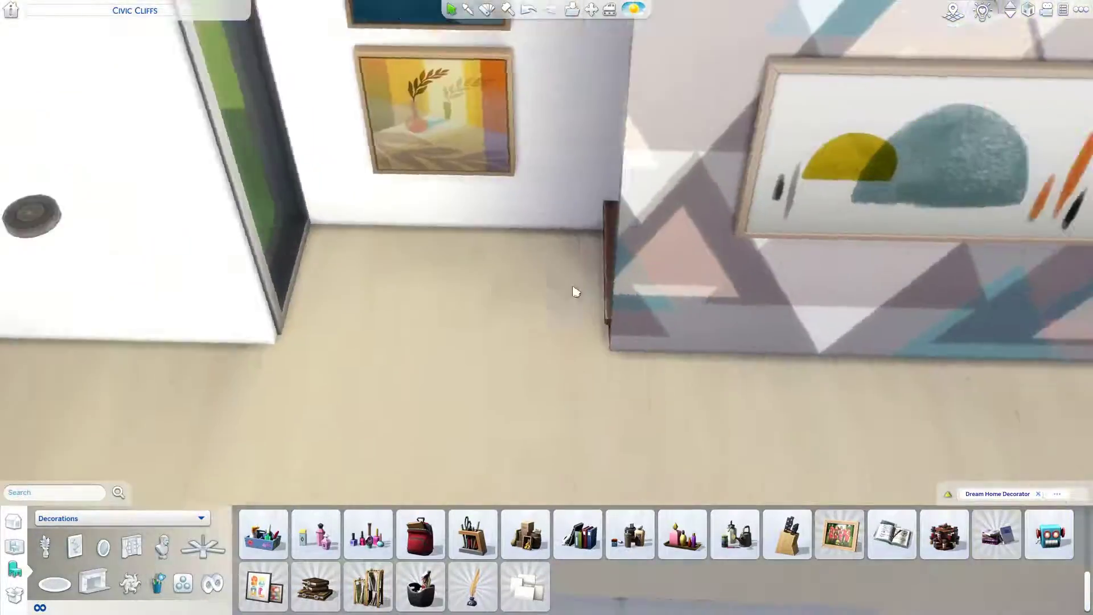
Stand a coat rack with coats by the ground-floor doorway
{"action": "left_click", "coordinate": [391, 215]}
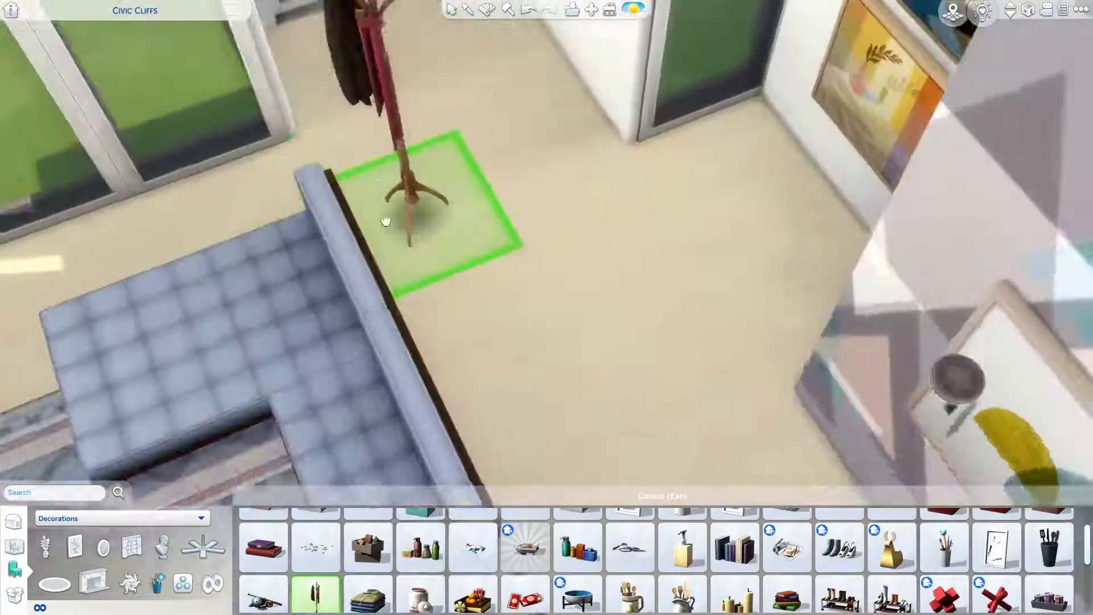
{"action": "left_click", "coordinate": [437, 295]}
{"action": "scroll", "coordinate": [517, 220], "scroll_direction": "down", "scroll_amount": 3}
{"action": "scroll", "coordinate": [386, 203], "scroll_direction": "down", "scroll_amount": 5}
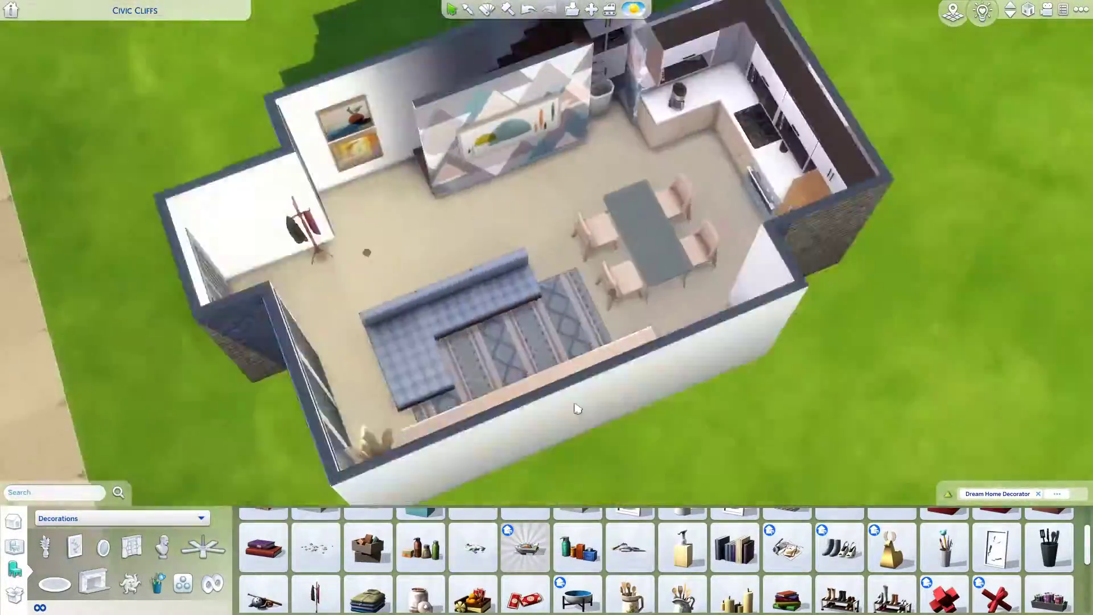
Draw a dark wooden privacy fence around the yard of the house
{"action": "key", "text": "e"}
{"action": "scroll", "coordinate": [607, 433], "scroll_direction": "up", "scroll_amount": 3}
{"action": "key", "text": "e"}
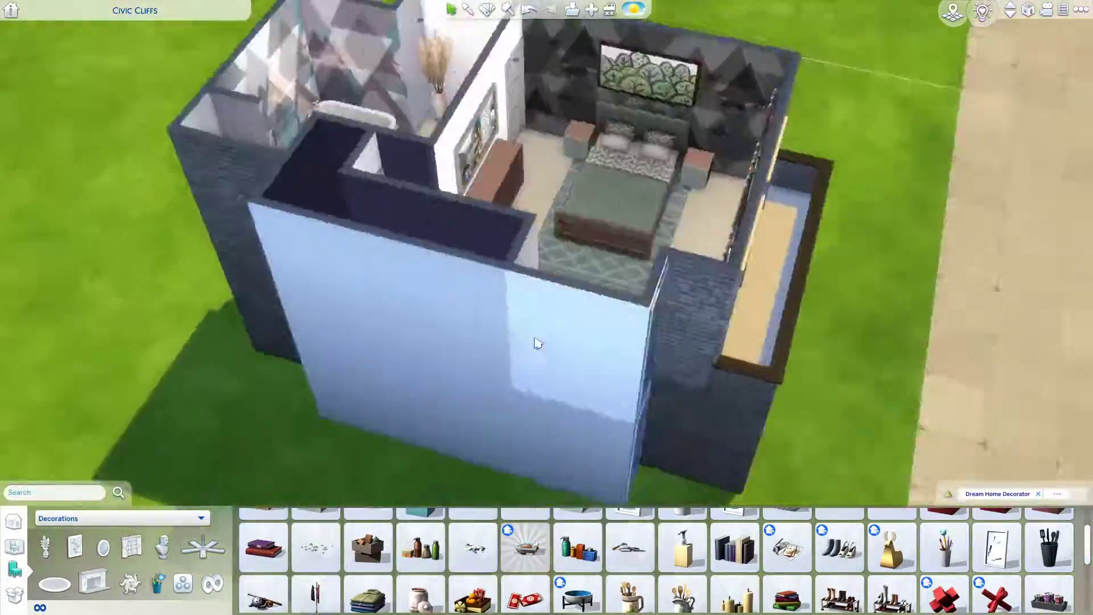
{"action": "left_click", "coordinate": [13, 521]}
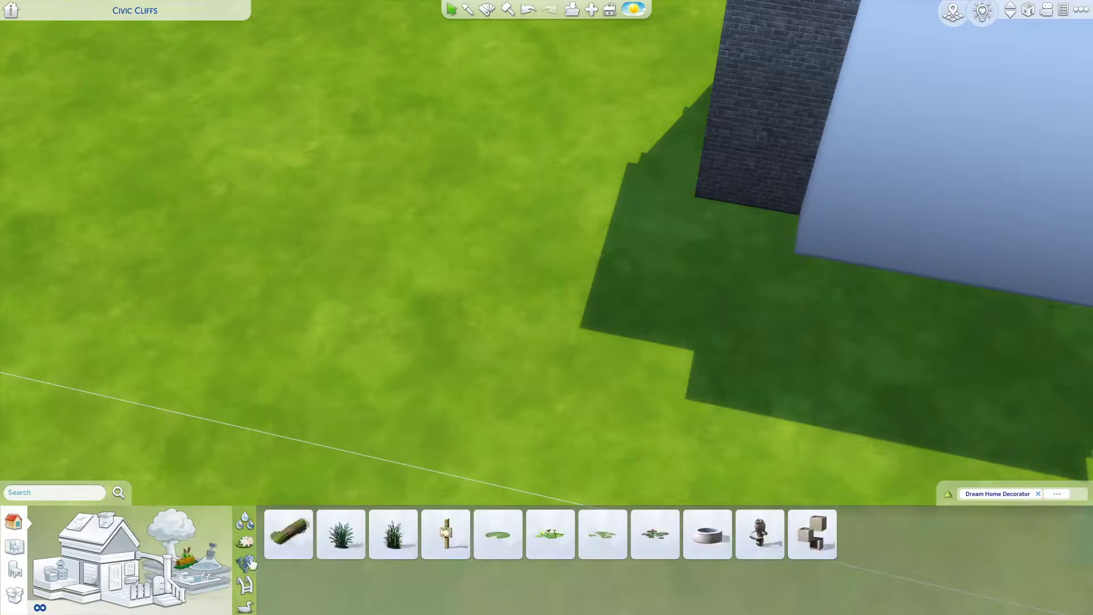
{"action": "scroll", "coordinate": [659, 293], "scroll_direction": "down", "scroll_amount": 4}
{"action": "left_click", "coordinate": [139, 592]}
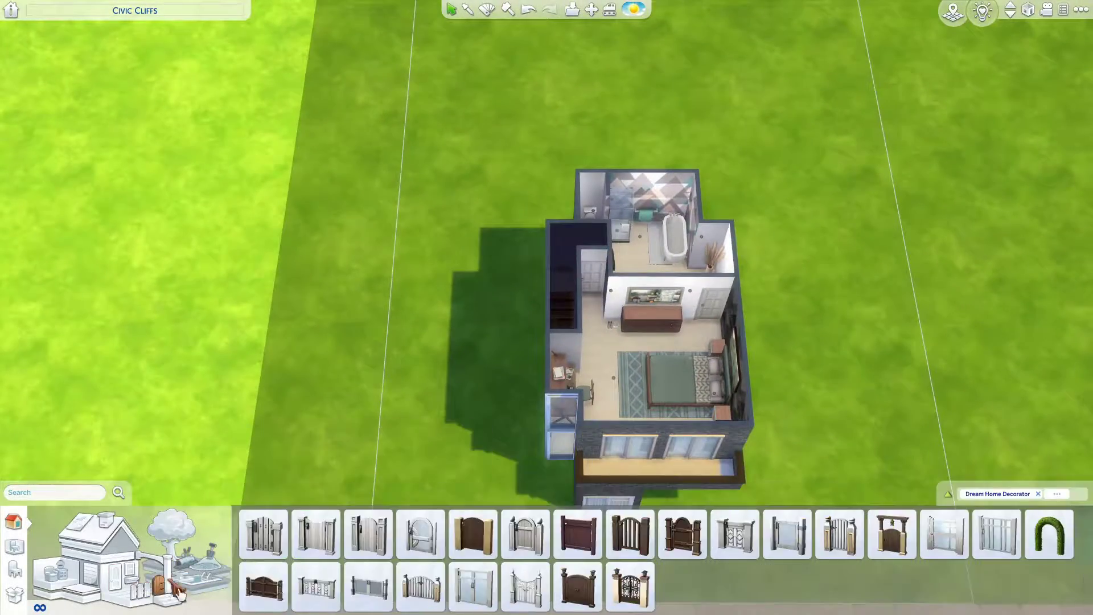
{"action": "scroll", "coordinate": [664, 434], "scroll_direction": "up", "scroll_amount": 5}
{"action": "key", "text": "e"}
{"action": "left_click_drag", "start_coordinate": [598, 296], "coordinate": [702, 417]}
{"action": "key", "text": "e"}
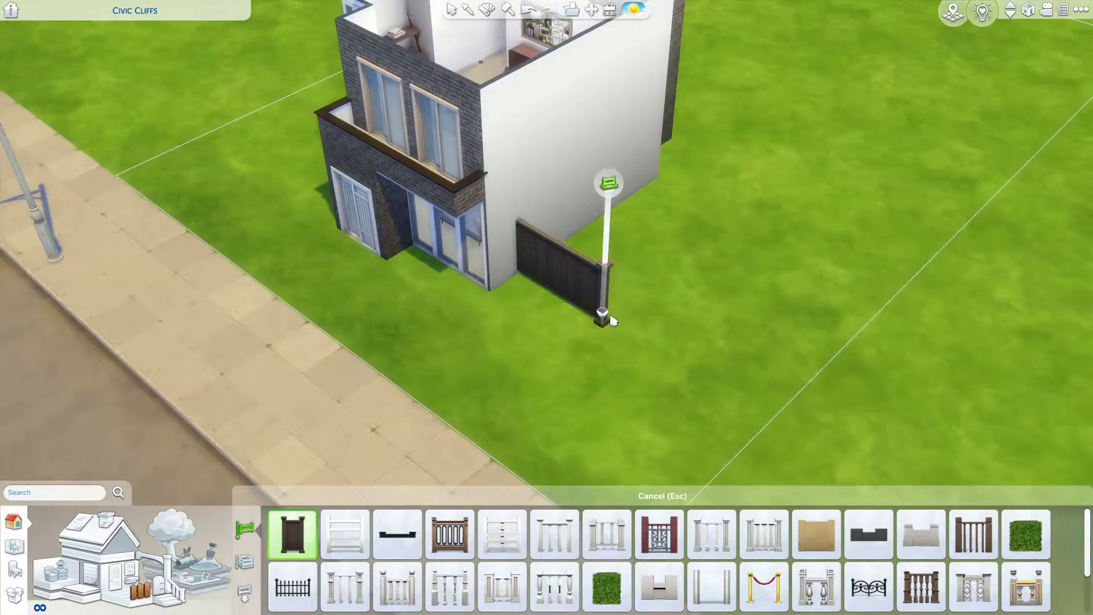
{"action": "key", "text": "e"}
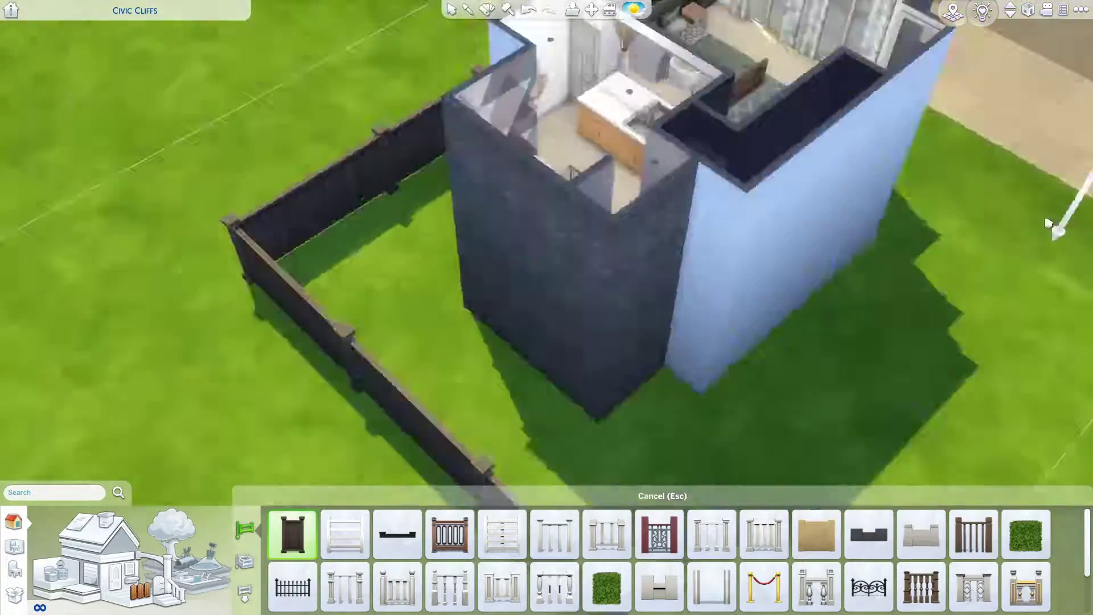
{"action": "key", "text": "e"}
{"action": "scroll", "coordinate": [439, 361], "scroll_direction": "up", "scroll_amount": 3}
Add an arched wooden double gate with lanterns to the fence line
{"action": "key", "text": "e"}
{"action": "key", "text": "e"}
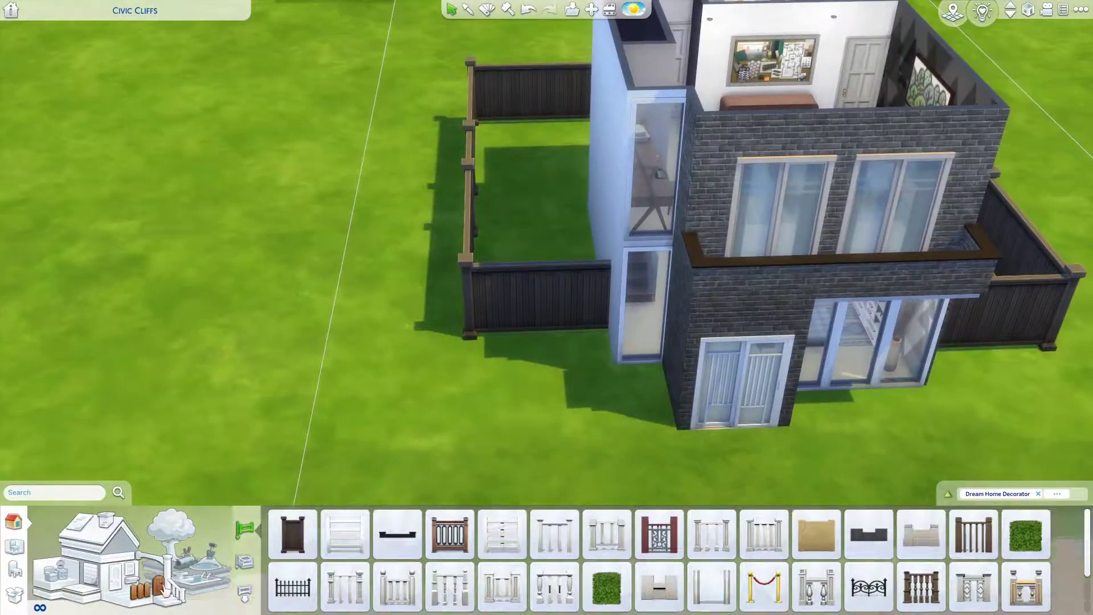
{"action": "left_click", "coordinate": [158, 589]}
{"action": "key", "text": "e"}
{"action": "scroll", "coordinate": [569, 285], "scroll_direction": "up", "scroll_amount": 3}
{"action": "key", "text": "e"}
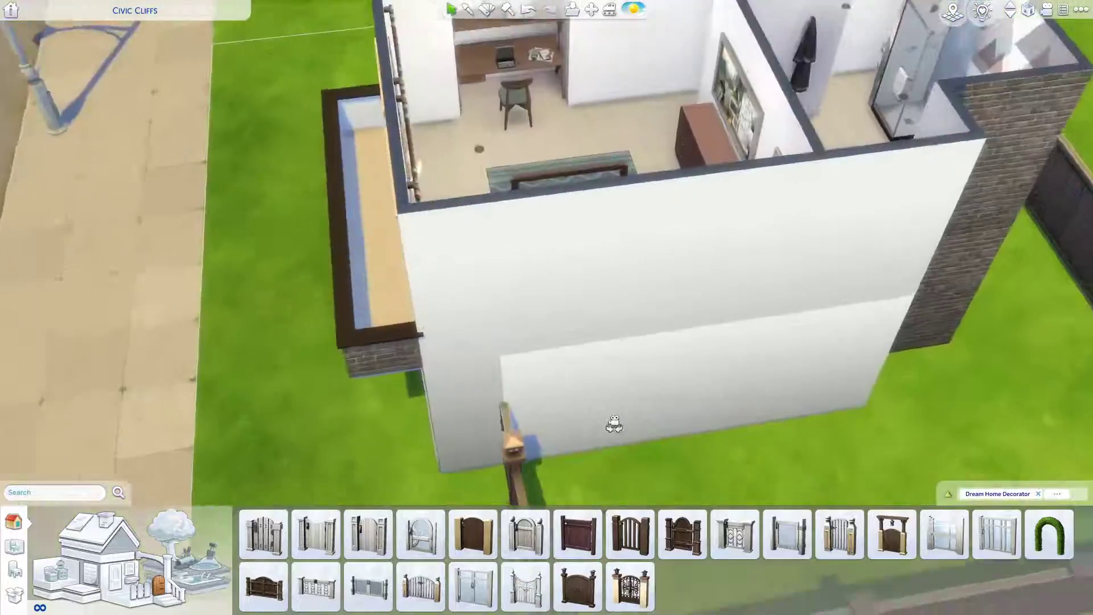
{"action": "scroll", "coordinate": [513, 285], "scroll_direction": "up", "scroll_amount": 3}
Pick a trash compactor from the furnishings trash cans
{"action": "left_click", "coordinate": [14, 546]}
{"action": "left_click", "coordinate": [41, 515]}
{"action": "left_click", "coordinate": [787, 534]}
{"action": "scroll", "coordinate": [591, 335], "scroll_direction": "down", "scroll_amount": 5}
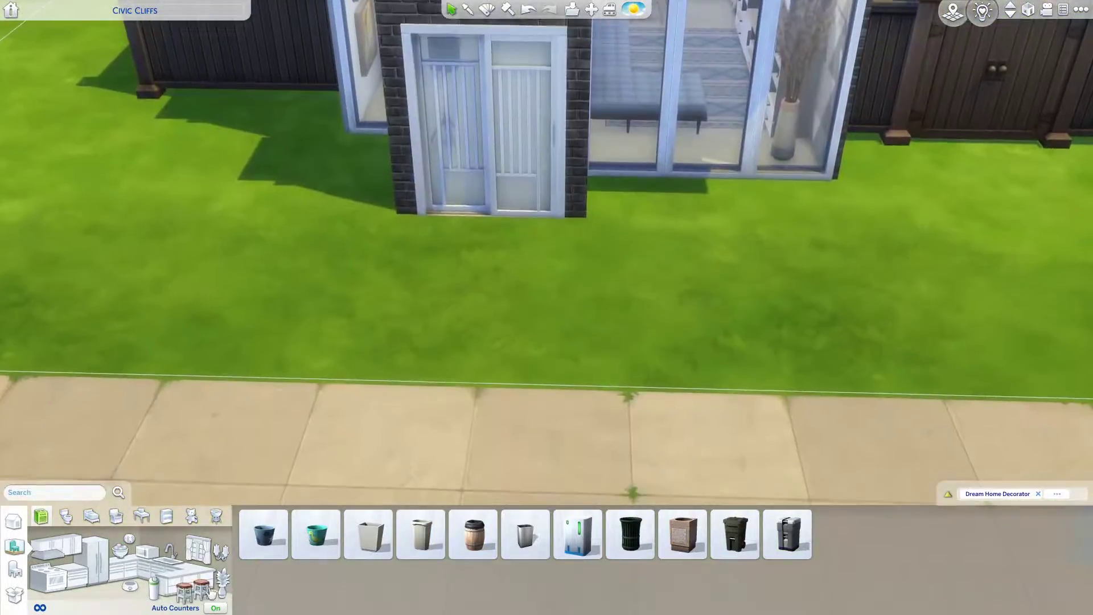
Search the catalog for a mailbox for the front lawn
{"action": "key", "text": "e"}
{"action": "scroll", "coordinate": [542, 349], "scroll_direction": "up", "scroll_amount": 3}
{"action": "left_click", "coordinate": [14, 567]}
{"action": "left_click", "coordinate": [133, 519]}
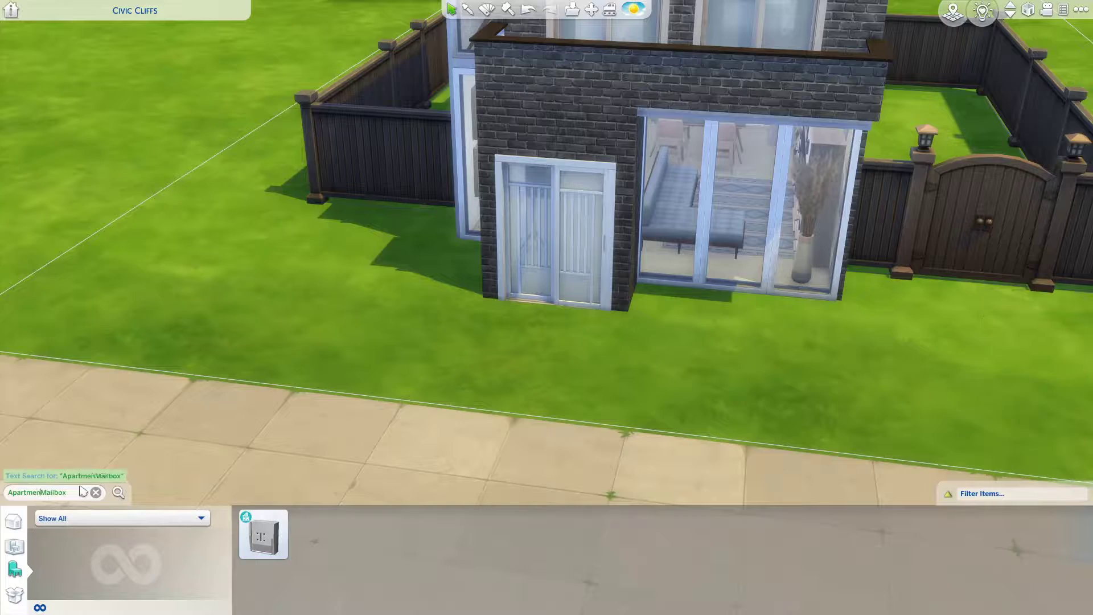
{"action": "key", "text": "BackSpace"}
{"action": "key", "text": "BackSpace"}
{"action": "key", "text": "BackSpace"}
{"action": "key", "text": "BackSpace"}
{"action": "key", "text": "BackSpace"}
{"action": "key", "text": "BackSpace"}
{"action": "key", "text": "BackSpace"}
{"action": "key", "text": "BackSpace"}
{"action": "key", "text": "BackSpace"}
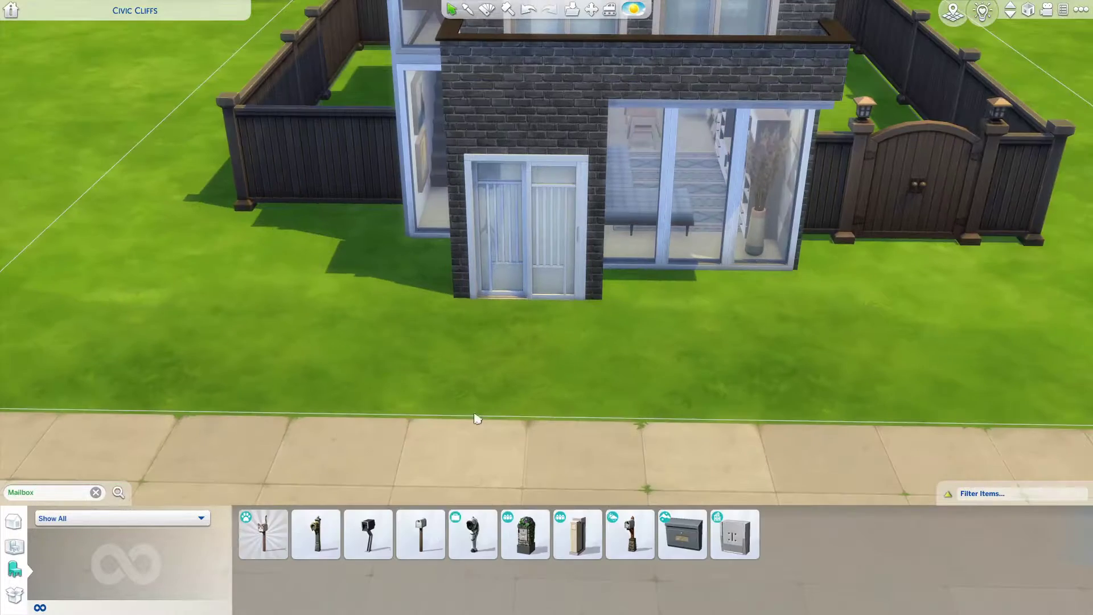
Lay irregular flagstone paving in front of the door and under the windows
{"action": "key", "text": "Escape"}
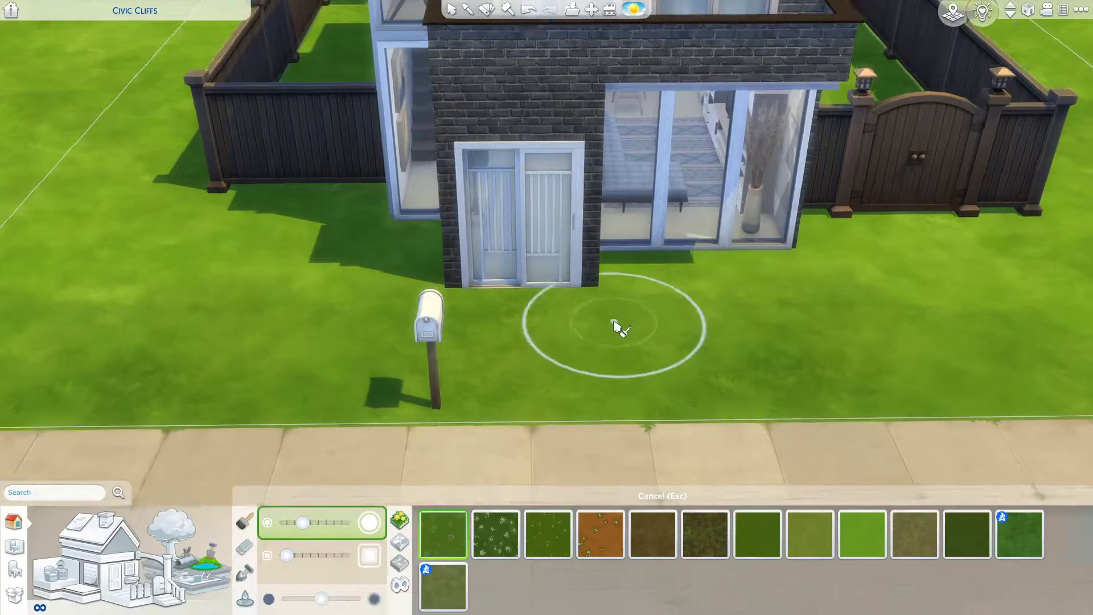
{"action": "scroll", "coordinate": [597, 330], "scroll_direction": "up", "scroll_amount": 3}
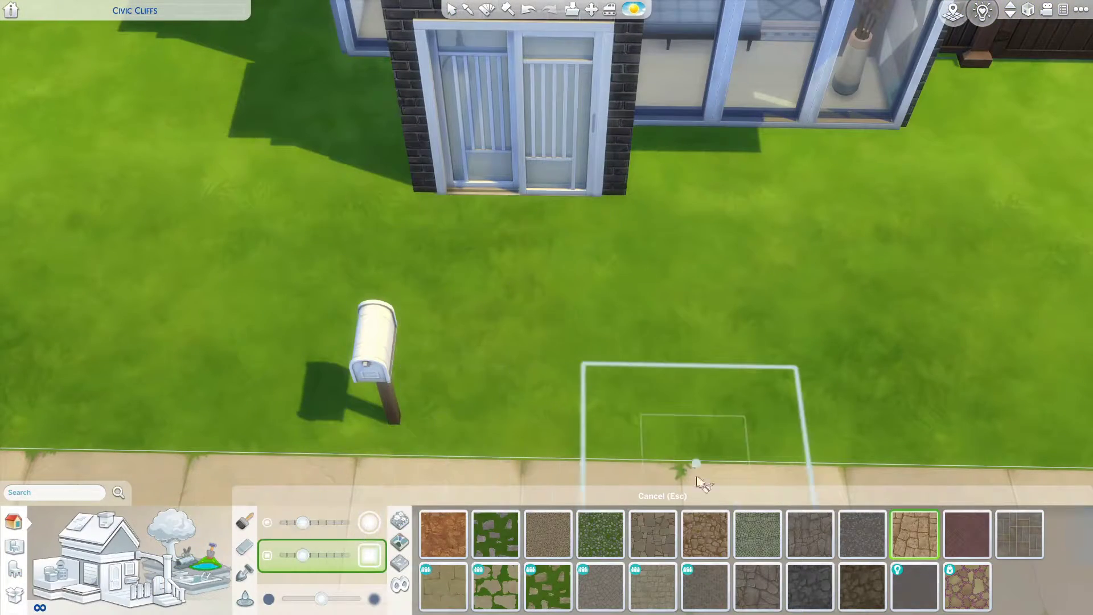
{"action": "key", "text": "Escape"}
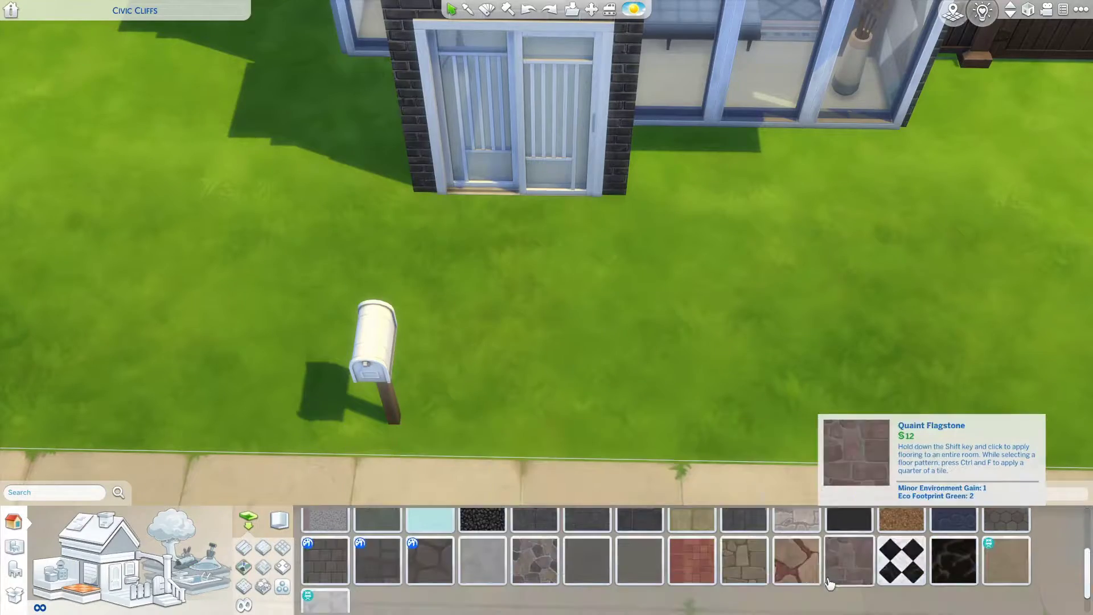
{"action": "left_click", "coordinate": [535, 560]}
{"action": "left_click_drag", "start_coordinate": [432, 211], "coordinate": [559, 393]}
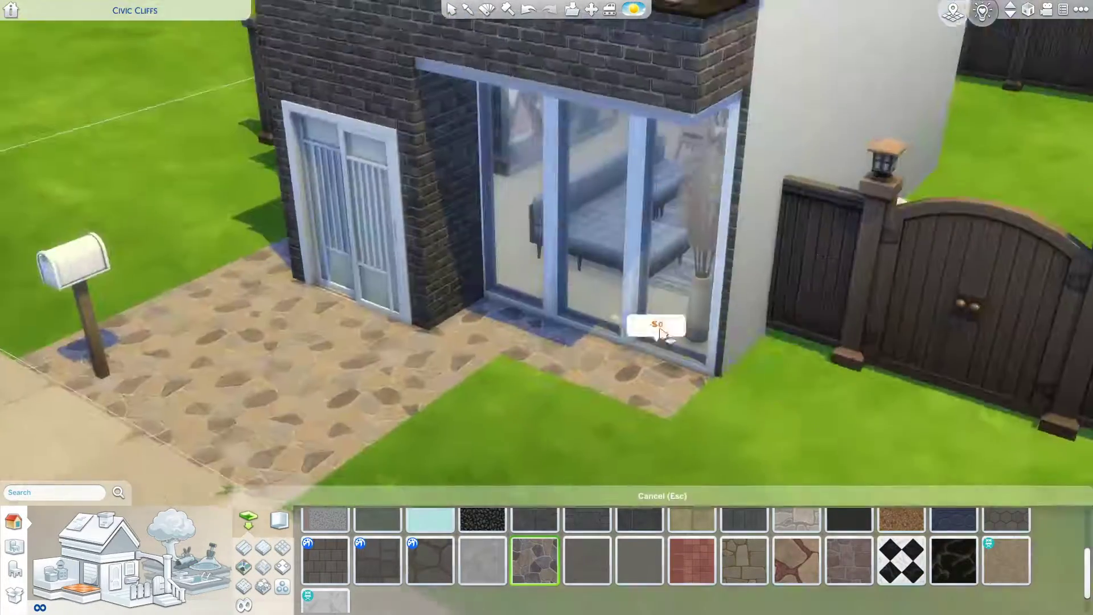
{"action": "left_click", "coordinate": [168, 569]}
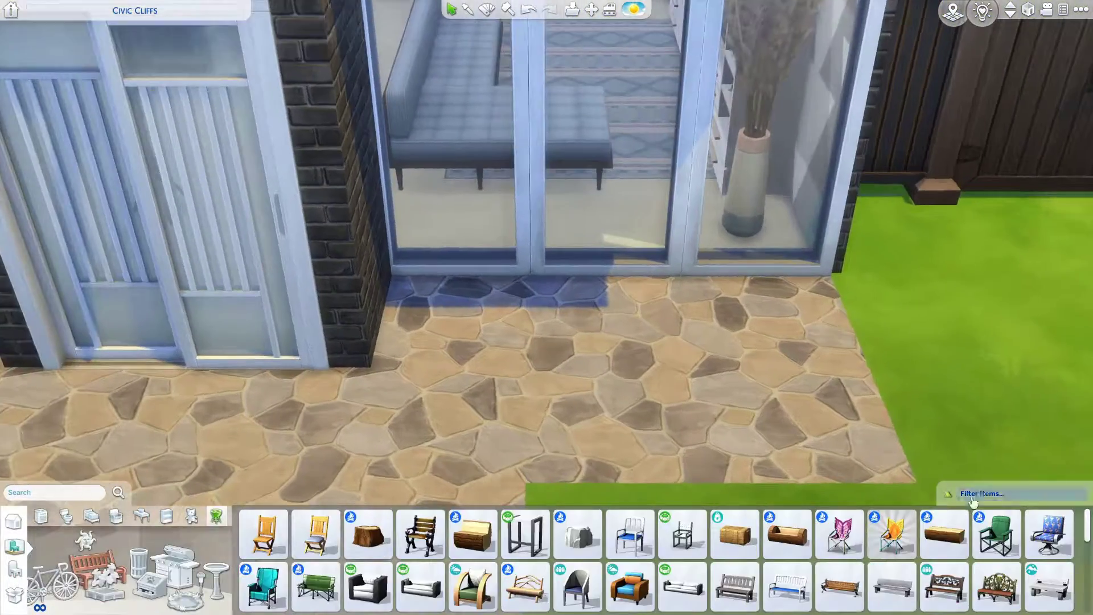
Apply the catalog pack filter and select, then deselect, the yard fence
{"action": "left_click", "coordinate": [974, 494]}
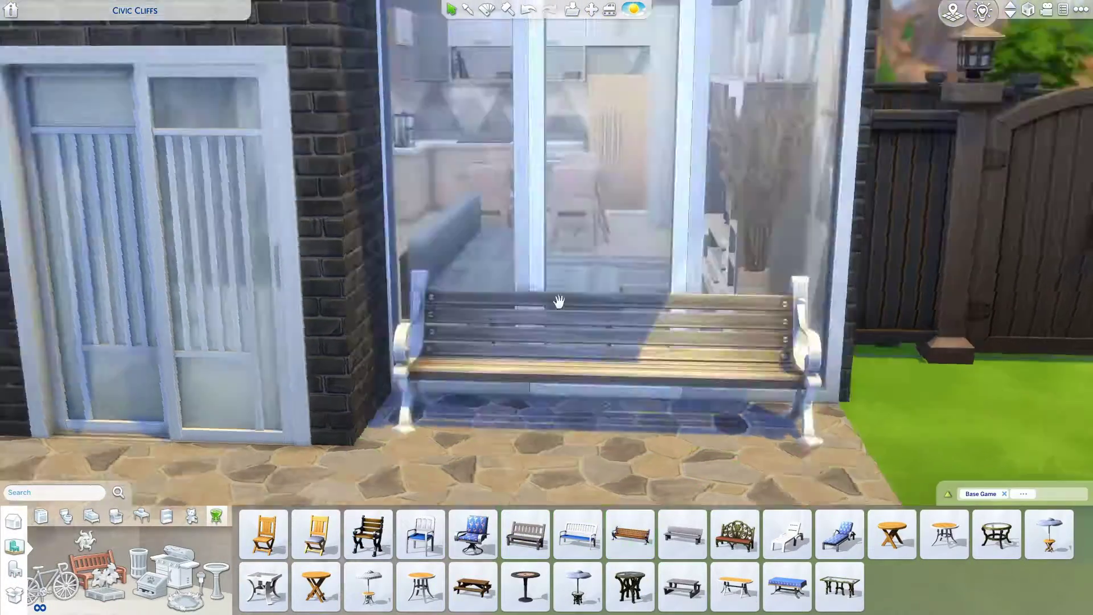
{"action": "scroll", "coordinate": [557, 301], "scroll_direction": "down", "scroll_amount": 10}
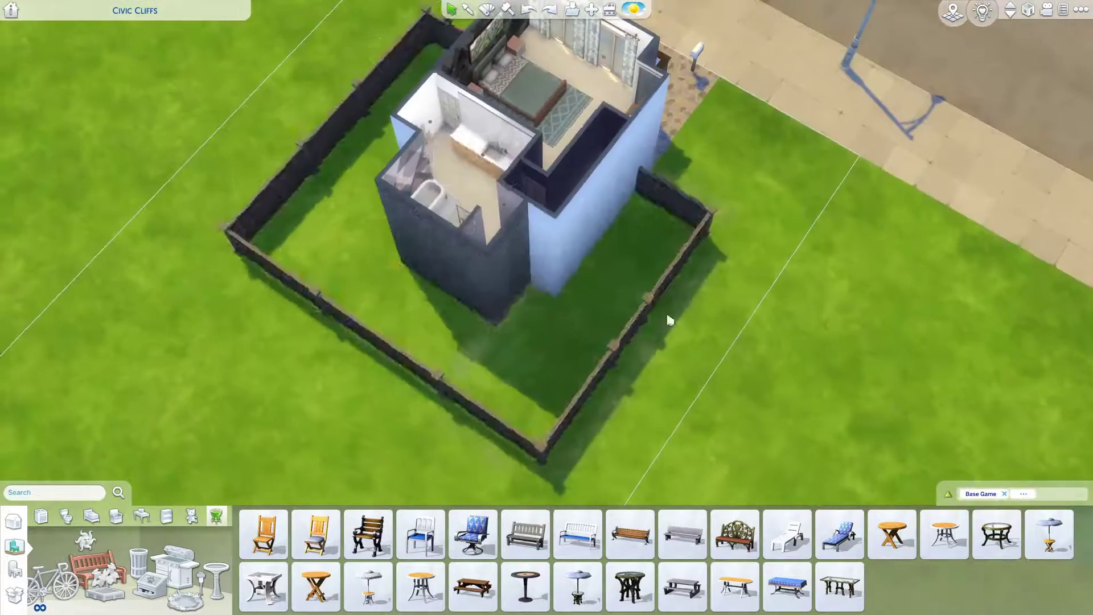
{"action": "left_click", "coordinate": [669, 317]}
{"action": "left_click", "coordinate": [587, 338]}
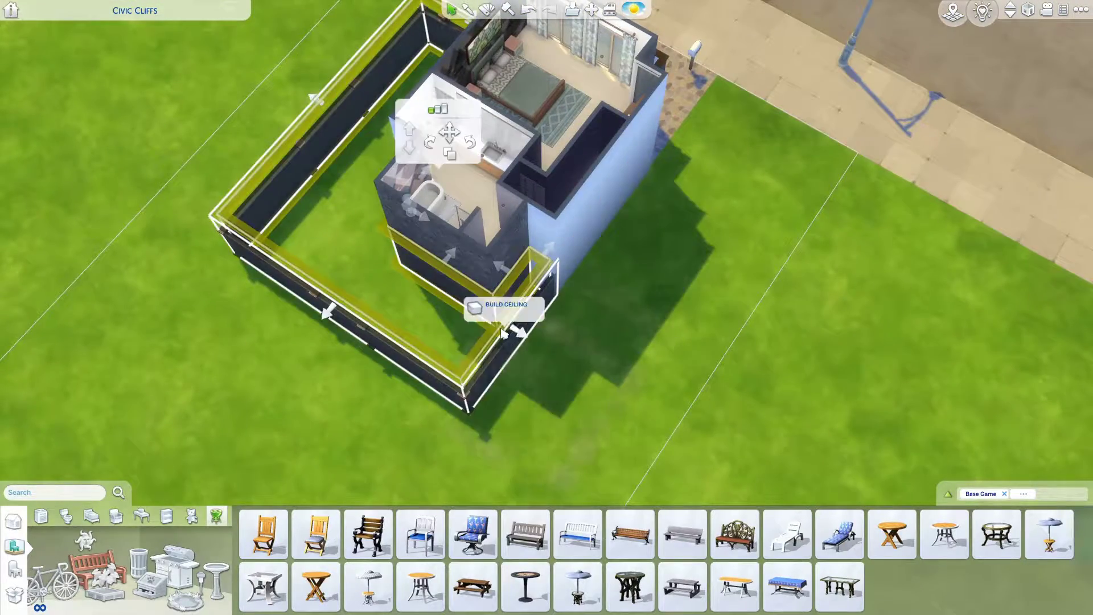
{"action": "scroll", "coordinate": [659, 304], "scroll_direction": "up", "scroll_amount": 5}
{"action": "key", "text": "Escape"}
Switch to a top-down view of the empty fenced backyard
{"action": "scroll", "coordinate": [659, 304], "scroll_direction": "down", "scroll_amount": 4}
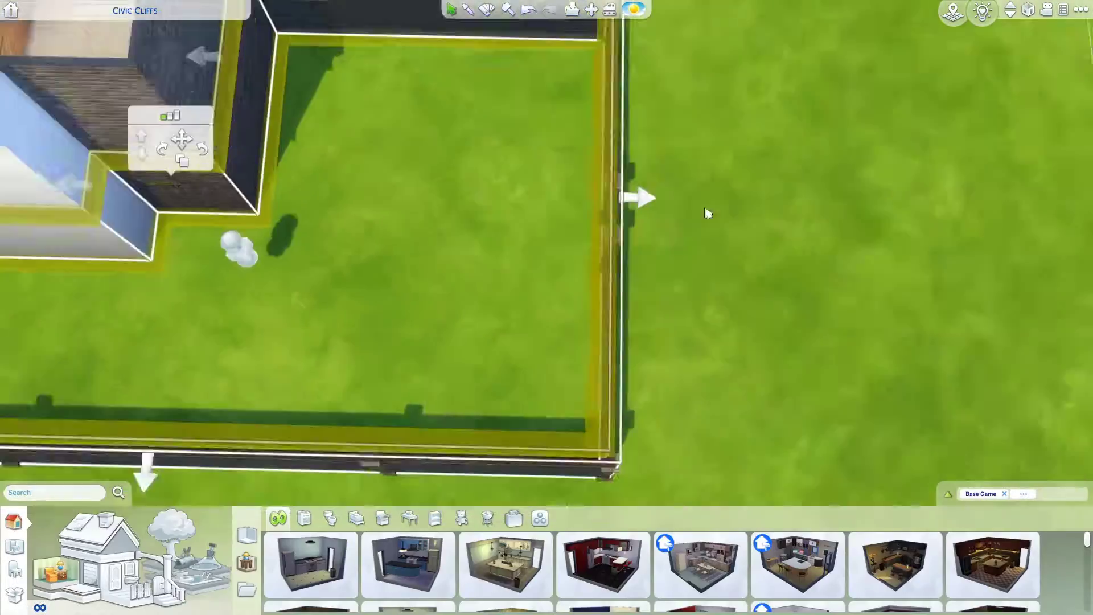
{"action": "scroll", "coordinate": [585, 214], "scroll_direction": "down", "scroll_amount": 3}
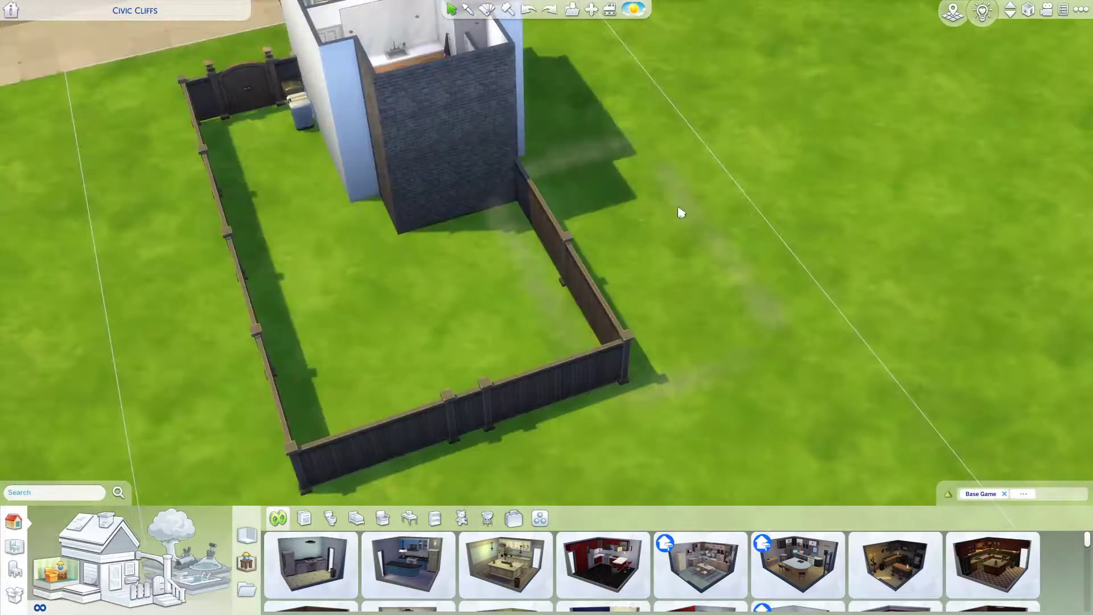
{"action": "scroll", "coordinate": [680, 212], "scroll_direction": "down", "scroll_amount": 3}
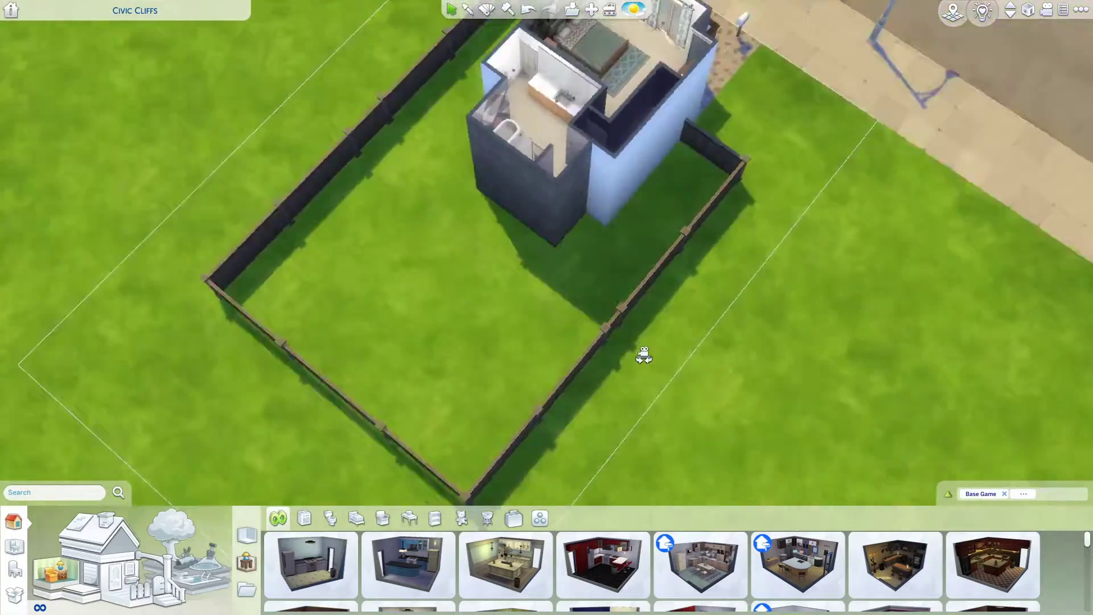
{"action": "scroll", "coordinate": [642, 356], "scroll_direction": "up", "scroll_amount": 4}
{"action": "key", "text": "r"}
{"action": "scroll", "coordinate": [359, 398], "scroll_direction": "down", "scroll_amount": 2}
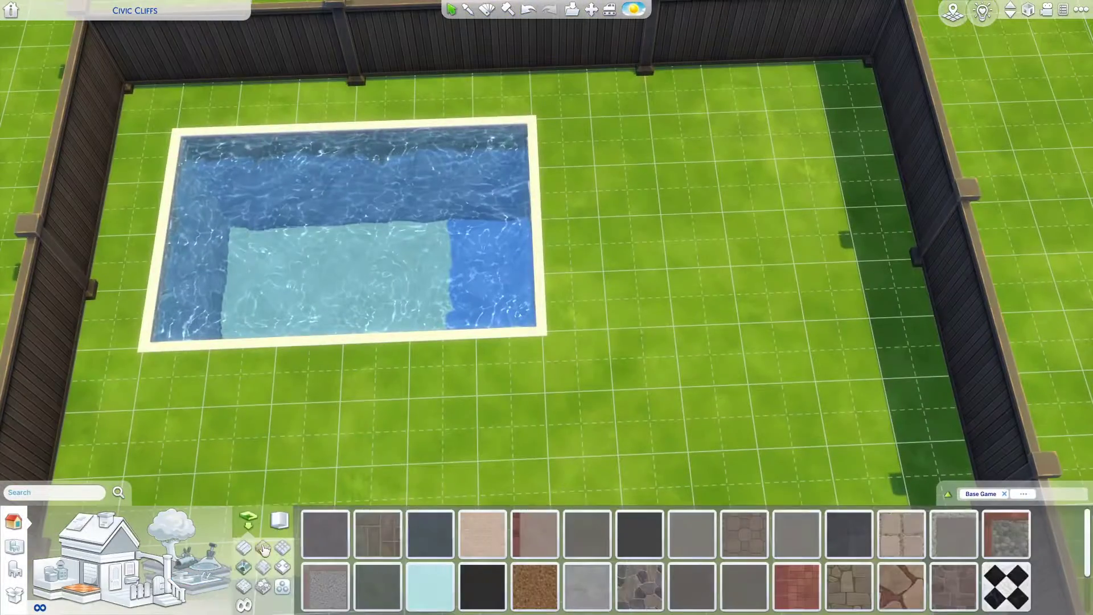
Cover the ground around the pool with dark wood plank decking
{"action": "left_click", "coordinate": [885, 344], "text": "ctrl+shift"}
{"action": "left_click", "coordinate": [642, 262], "text": "ctrl+shift"}
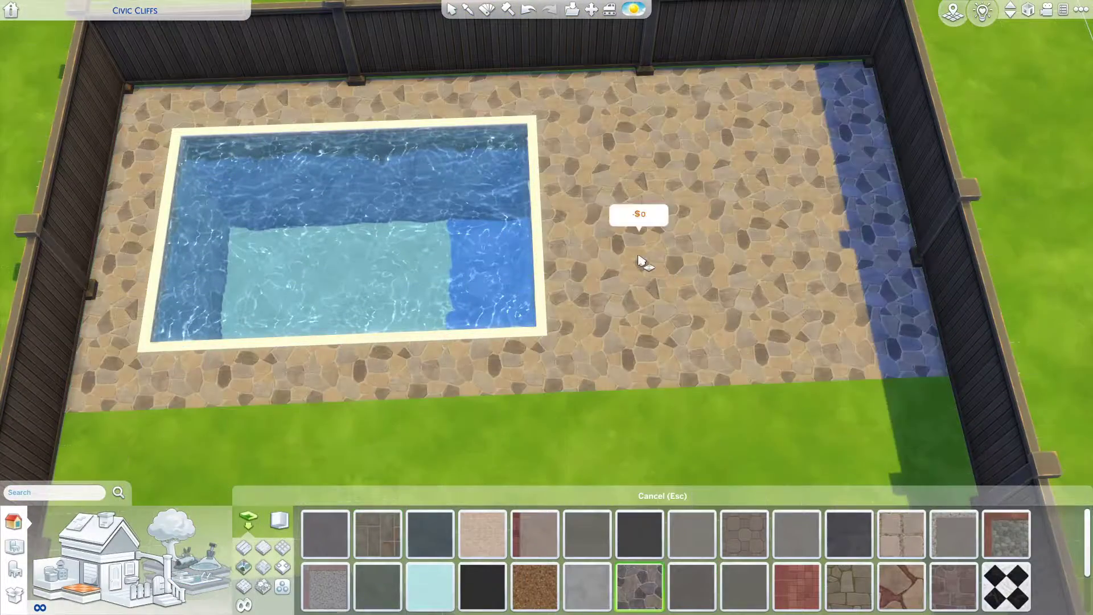
{"action": "left_click", "coordinate": [446, 494], "text": "ctrl+shift"}
{"action": "left_click", "coordinate": [325, 587]}
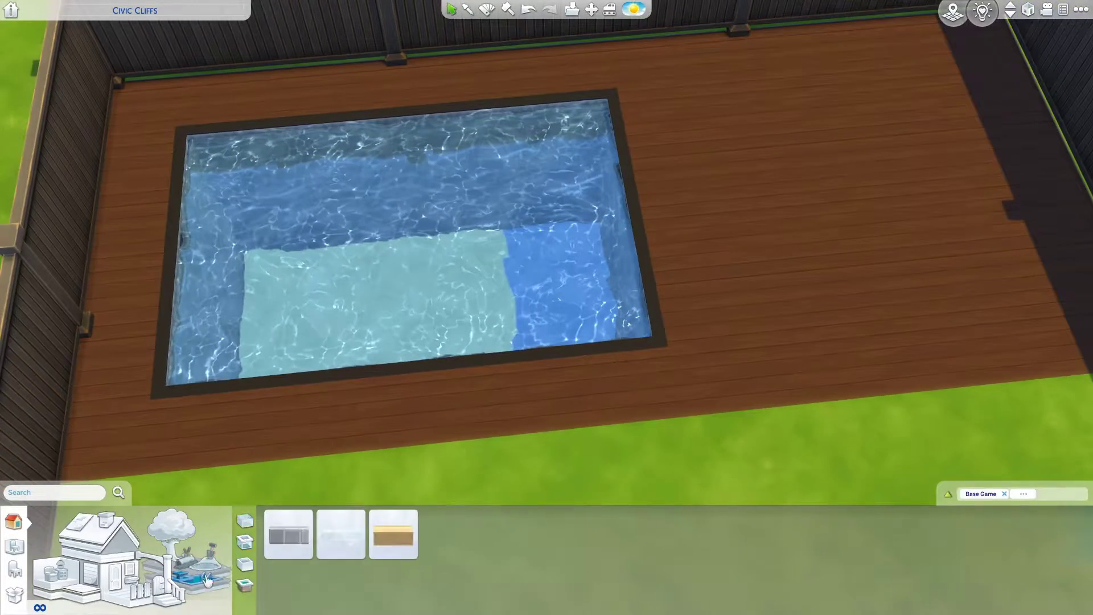
Give the pool dark trim, add a glass gate, and draw walls in the deck corner
{"action": "left_click", "coordinate": [245, 521]}
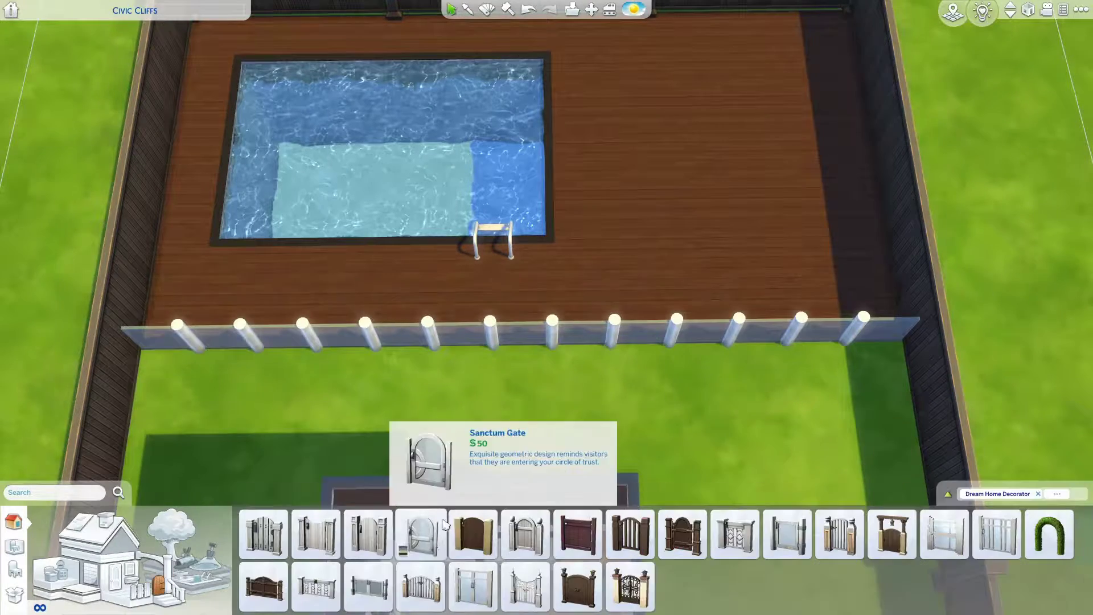
{"action": "left_click", "coordinate": [368, 586]}
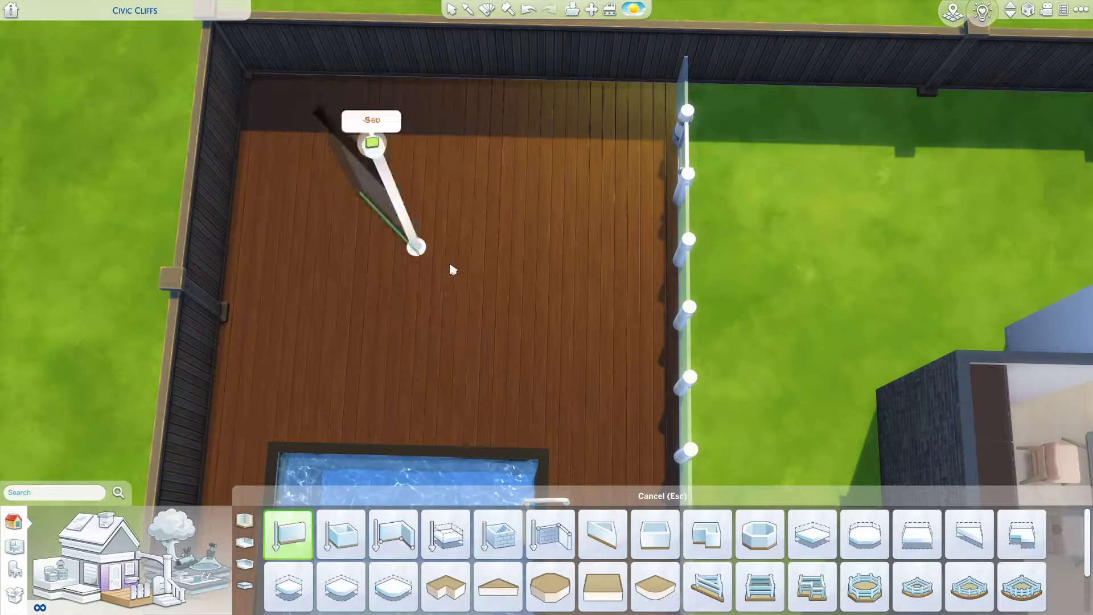
{"action": "mouse_move", "coordinate": [448, 260]}
{"action": "left_mouse_down"}
{"action": "mouse_move", "coordinate": [445, 137]}
{"action": "mouse_move", "coordinate": [539, 219]}
{"action": "mouse_move", "coordinate": [378, 215]}
{"action": "left_mouse_up"}
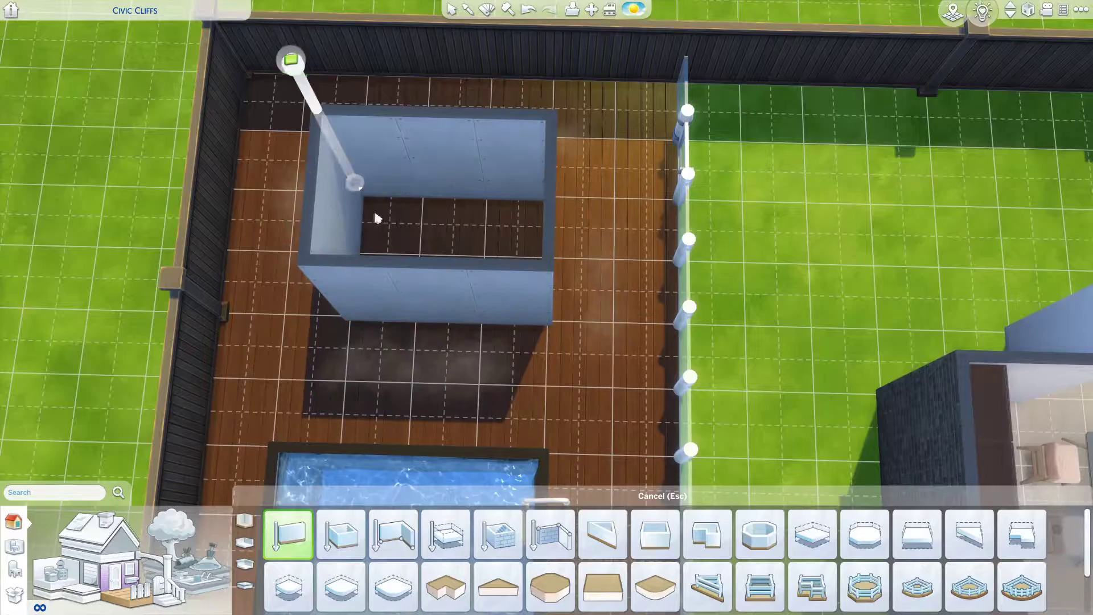
Finish and extend the walled area in the deck corner
{"action": "key", "text": "Escape"}
{"action": "left_click", "coordinate": [438, 219]}
{"action": "left_click_drag", "start_coordinate": [231, 183], "coordinate": [195, 195]}
{"action": "scroll", "coordinate": [398, 181], "scroll_direction": "up", "scroll_amount": 5}
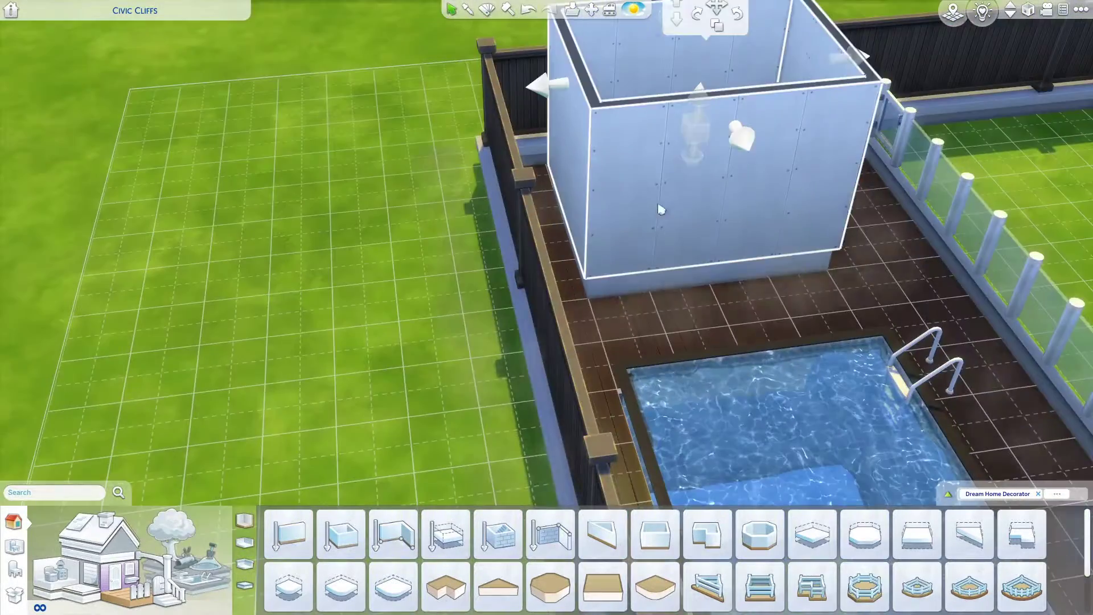
{"action": "scroll", "coordinate": [570, 248], "scroll_direction": "up", "scroll_amount": 5}
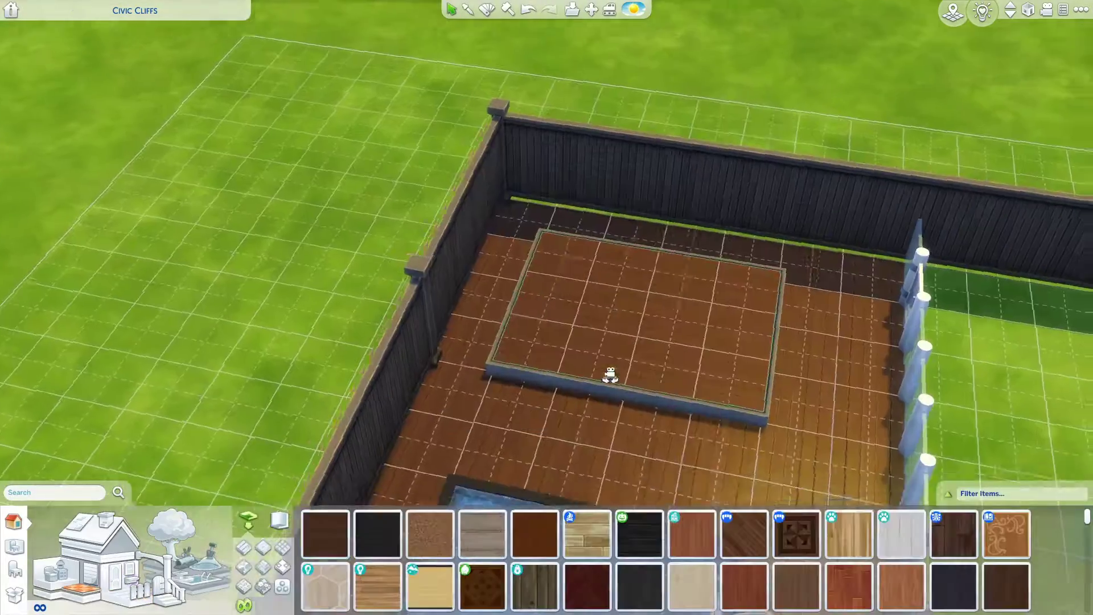
Place square white columns at the platform corners
{"action": "left_click", "coordinate": [168, 569]}
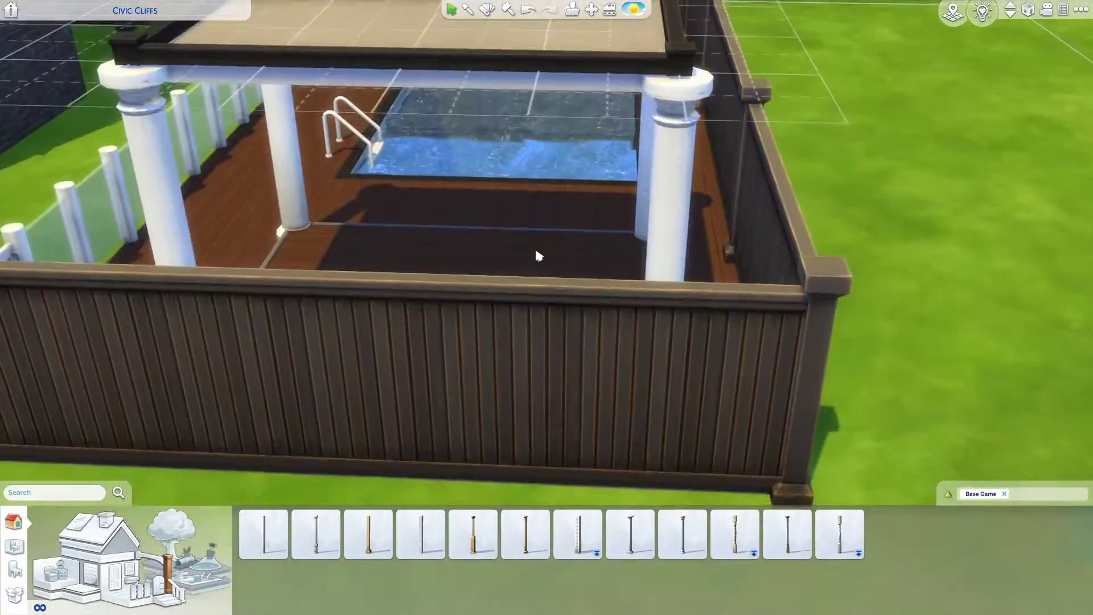
{"action": "left_click", "coordinate": [420, 534]}
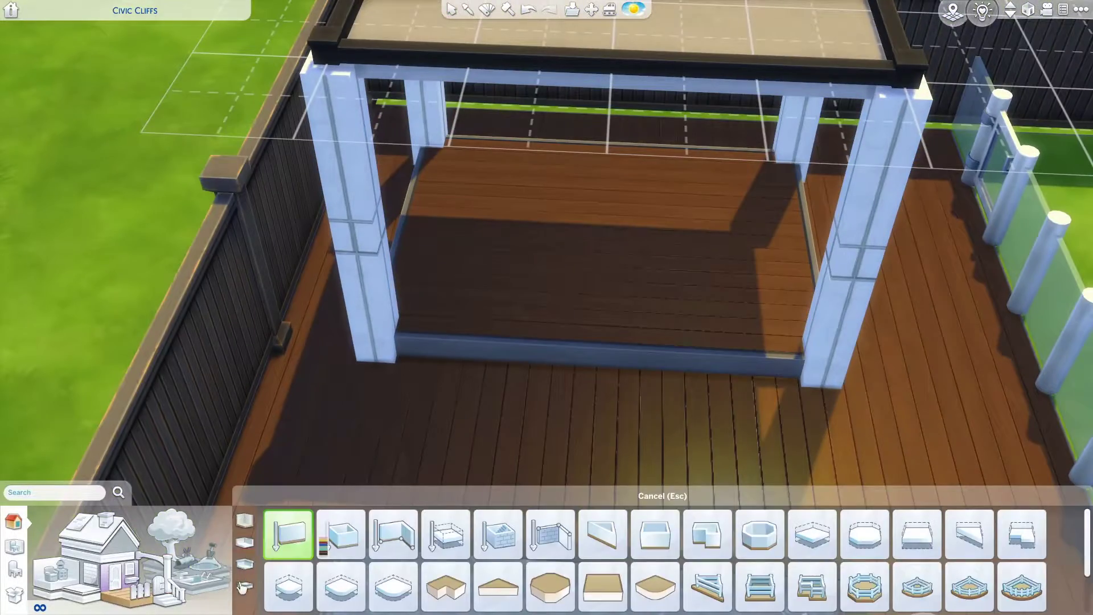
{"action": "left_click", "coordinate": [430, 534]}
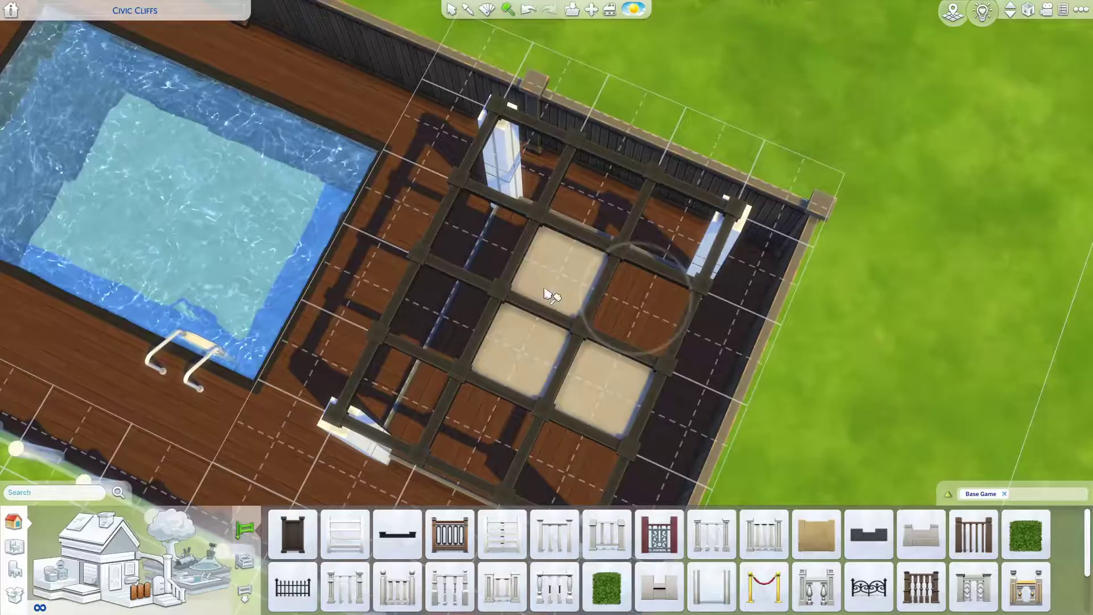
Plant flowering ground plants in all the pergola roof squares
{"action": "left_click", "coordinate": [171, 529]}
{"action": "left_click", "coordinate": [246, 580]}
{"action": "left_click", "coordinate": [247, 563]}
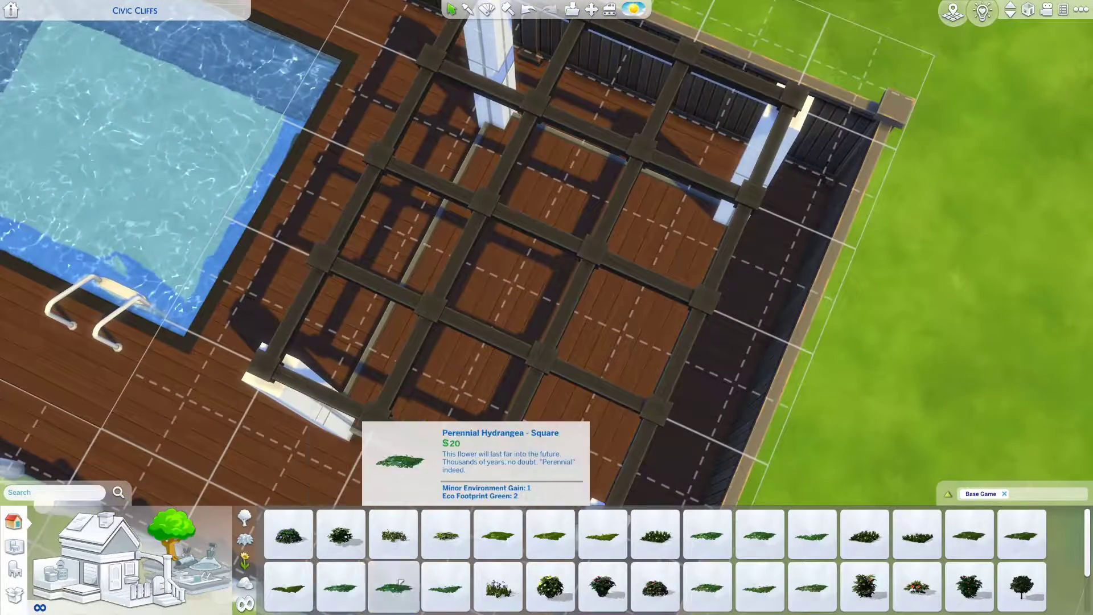
{"action": "left_click", "coordinate": [392, 586]}
{"action": "left_click", "coordinate": [419, 237]}
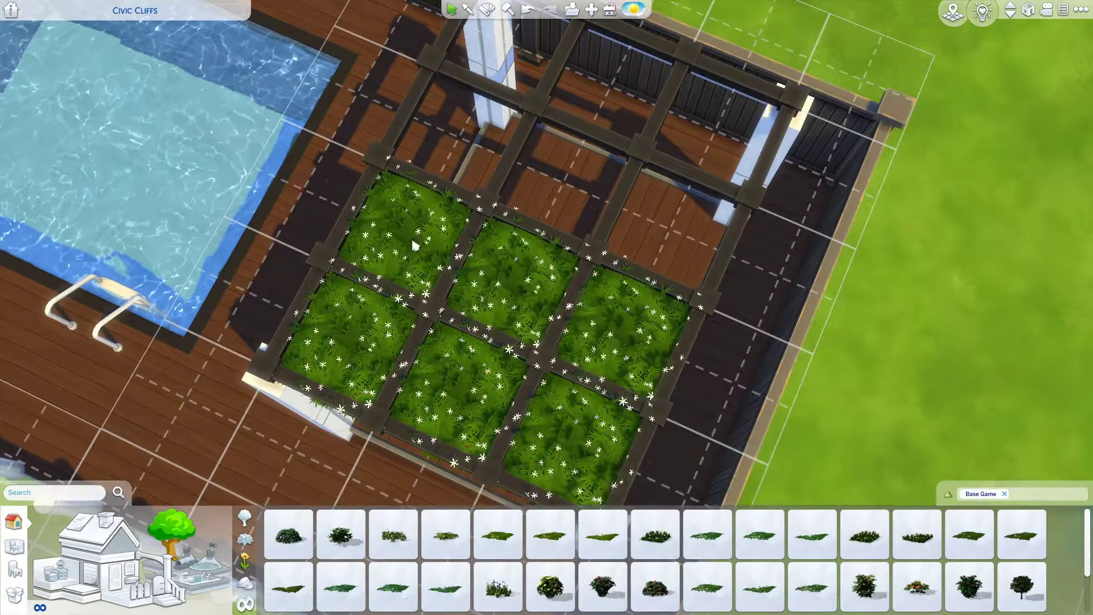
{"action": "left_click", "coordinate": [626, 262]}
{"action": "key", "text": "Escape"}
Browse the topiary, tree and hedge options
{"action": "left_click", "coordinate": [245, 539]}
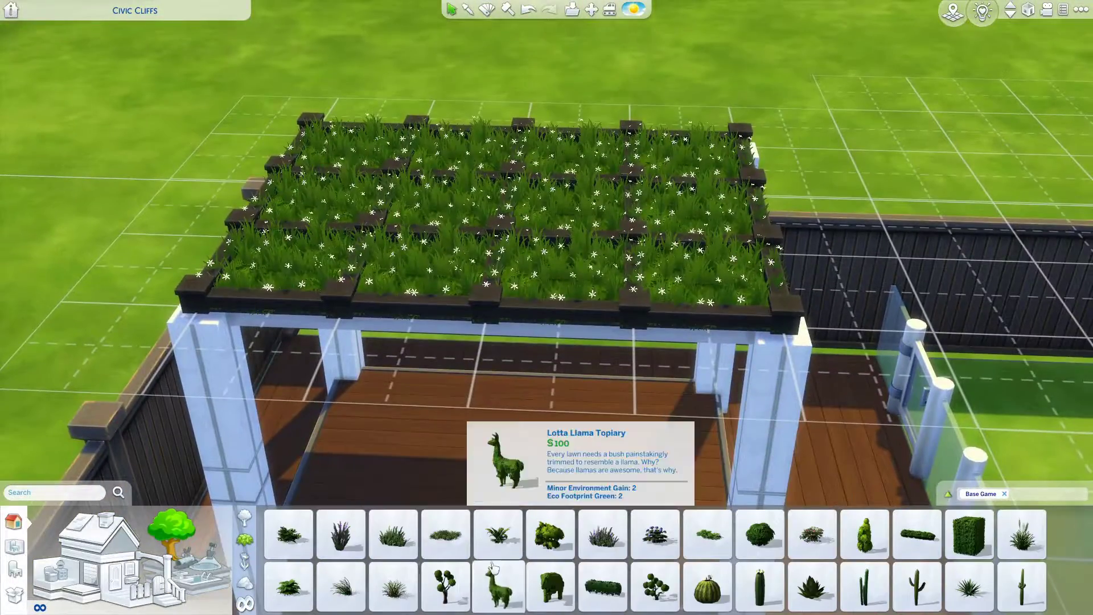
{"action": "left_click", "coordinate": [245, 518]}
{"action": "left_click", "coordinate": [245, 540]}
Place a white-cushioned wooden sofa under the pergola
{"action": "left_click", "coordinate": [245, 561]}
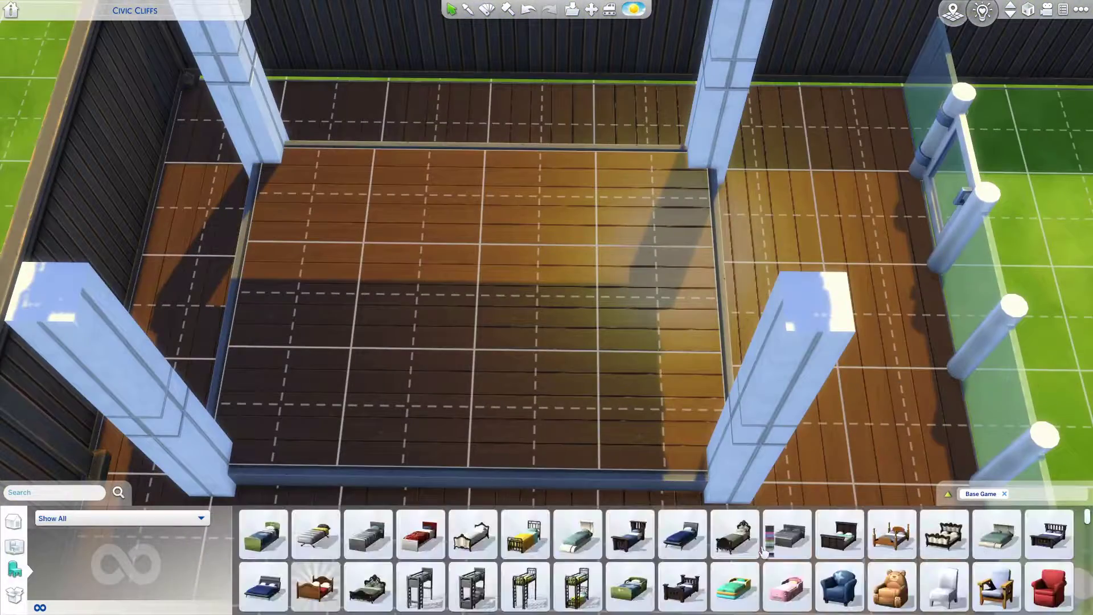
{"action": "left_click", "coordinate": [682, 534]}
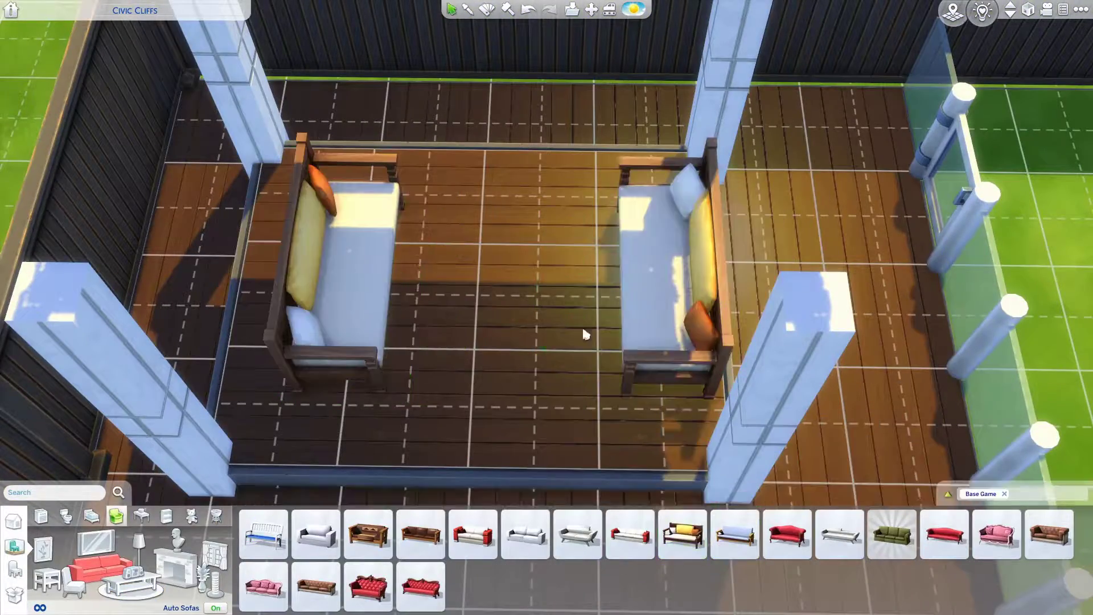
{"action": "scroll", "coordinate": [581, 326], "scroll_direction": "up", "scroll_amount": 2}
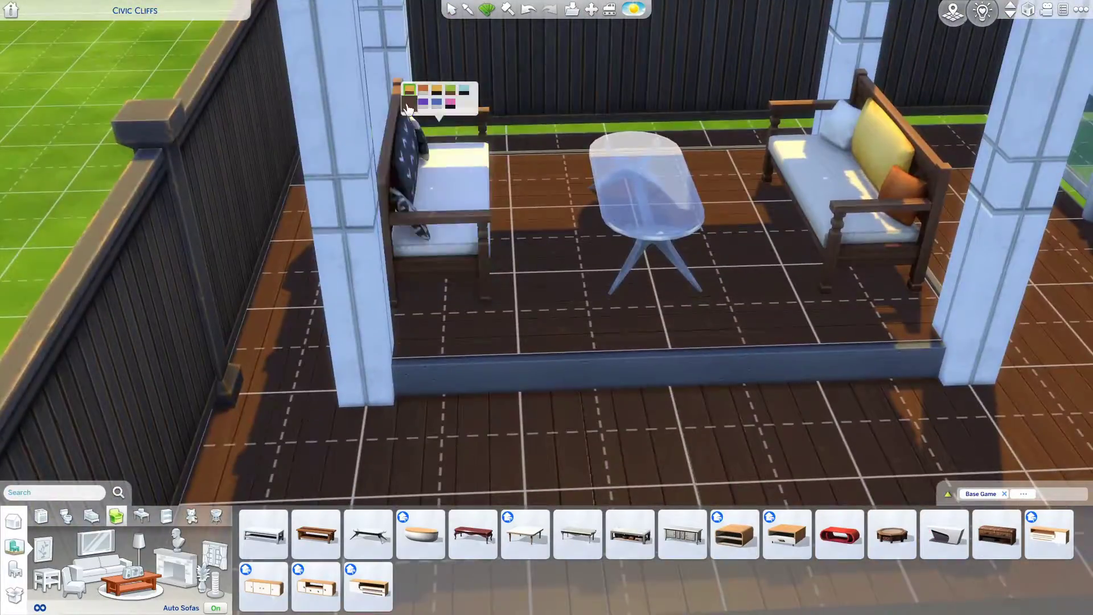
{"action": "scroll", "coordinate": [406, 108], "scroll_direction": "down", "scroll_amount": 5}
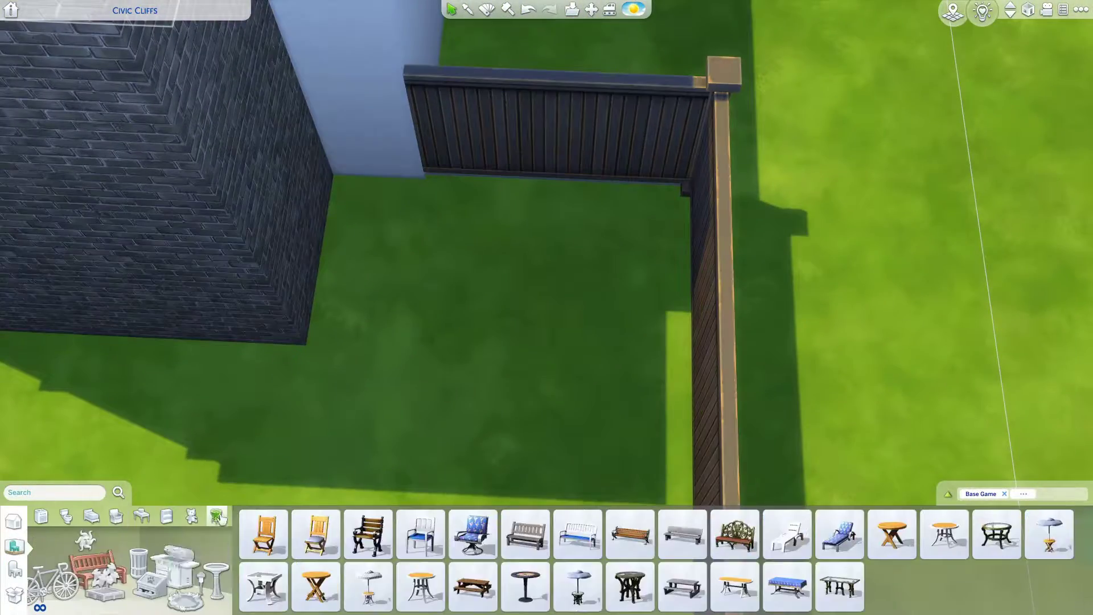
Place The Incinerator grill by the house and a Portable Lounge Chair on the deck
{"action": "left_click", "coordinate": [420, 534]}
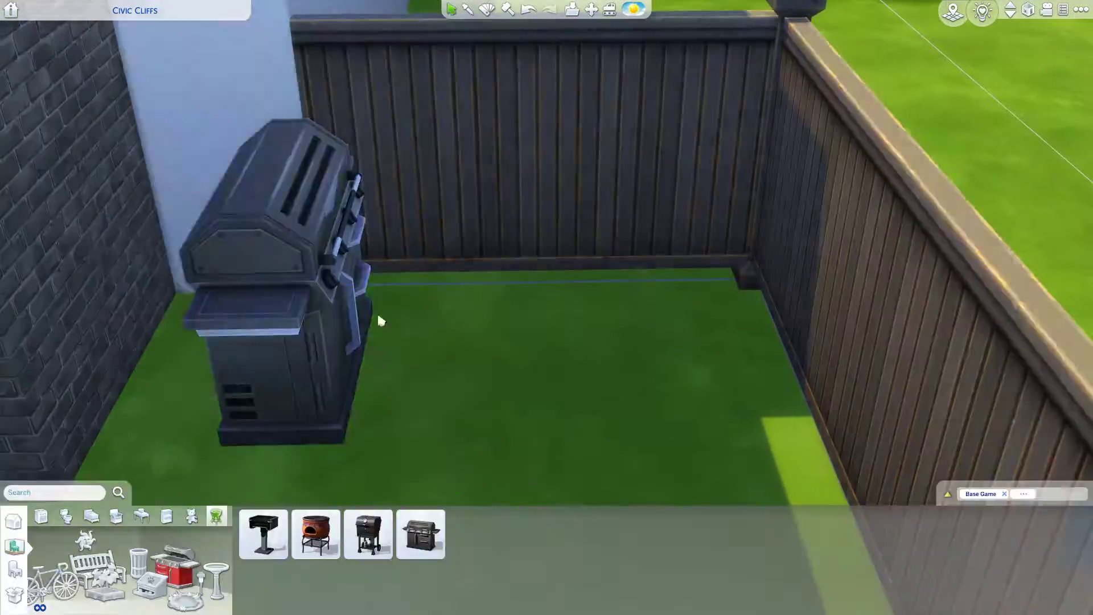
{"action": "scroll", "coordinate": [380, 320], "scroll_direction": "down", "scroll_amount": 10}
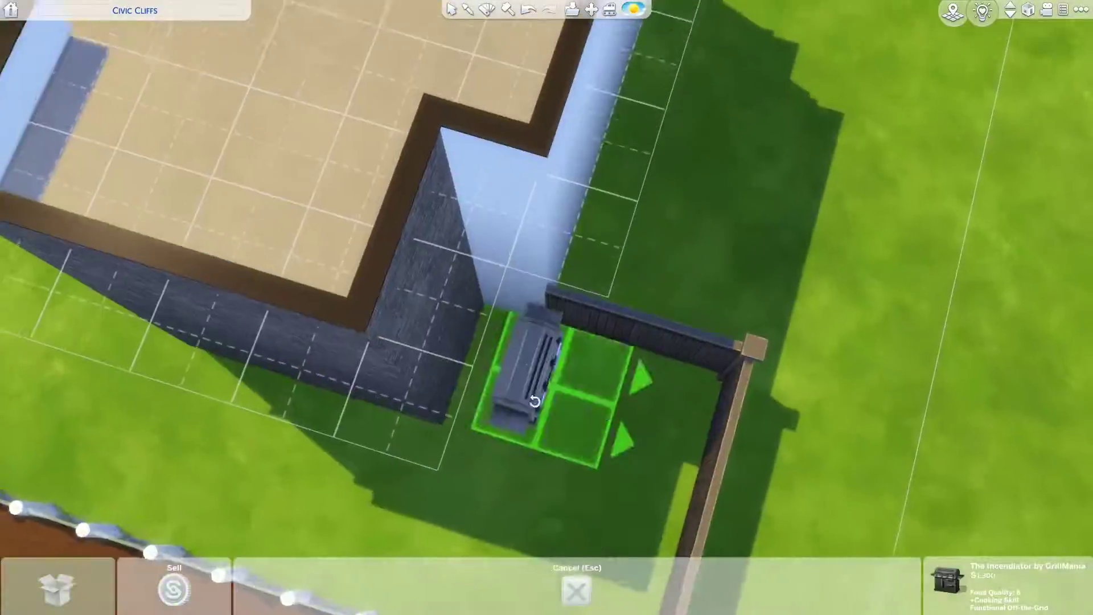
{"action": "left_click", "coordinate": [786, 534]}
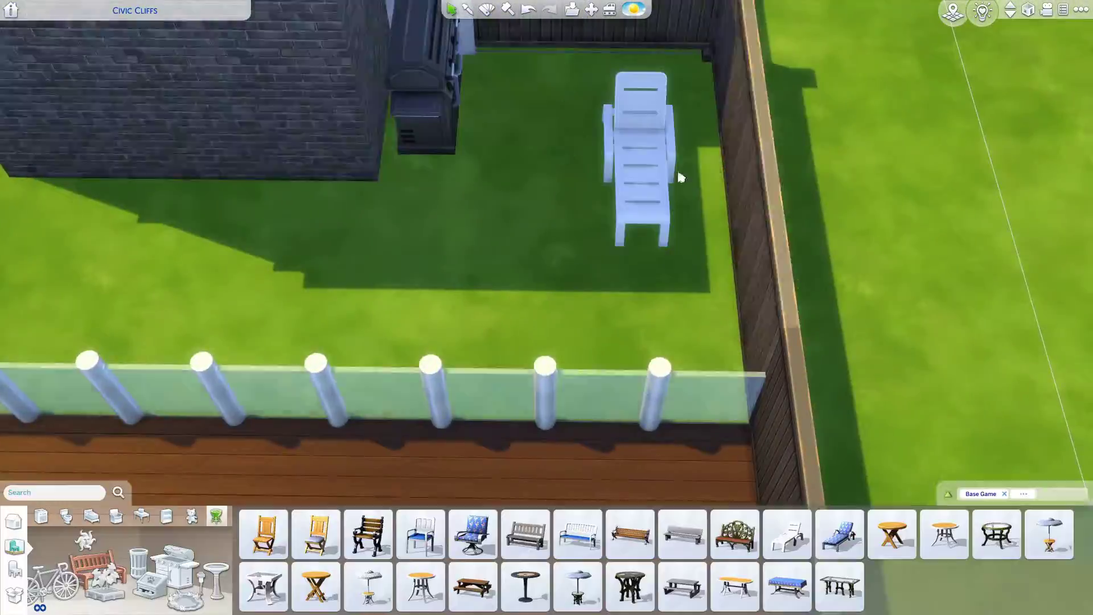
{"action": "left_click", "coordinate": [677, 171]}
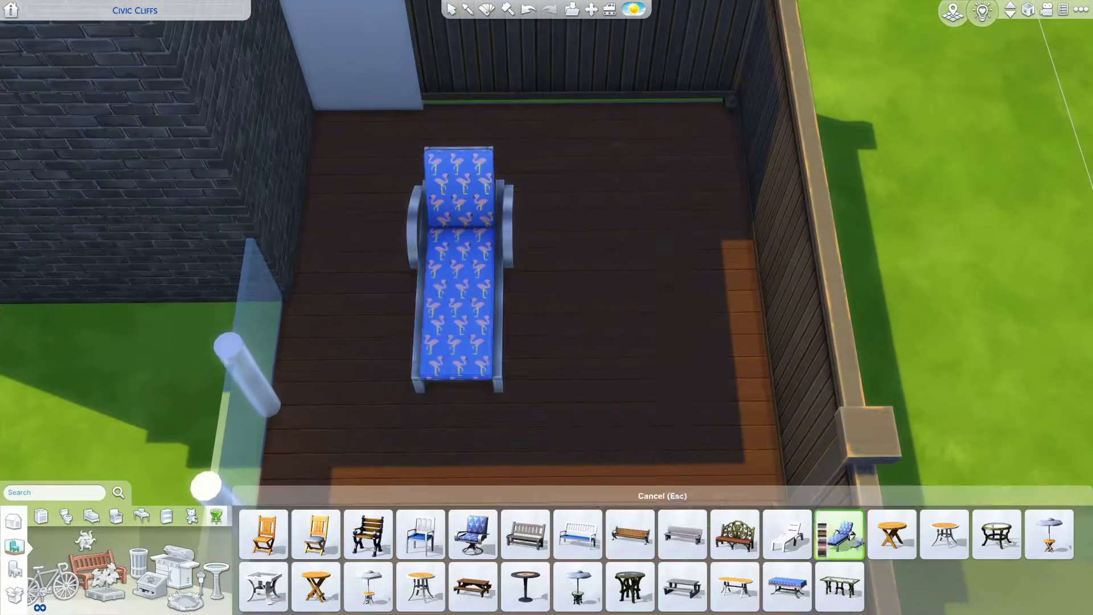
Add a second lounger, change its cushion pattern, and pick a picnic table for the lawn
{"action": "left_click", "coordinate": [839, 533]}
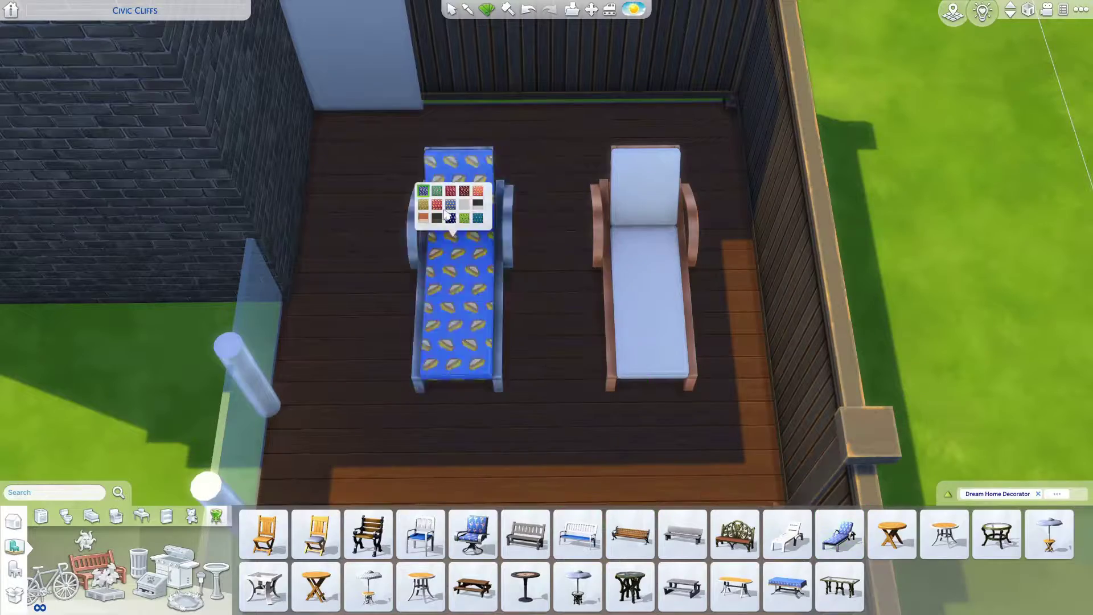
{"action": "left_click", "coordinate": [596, 256]}
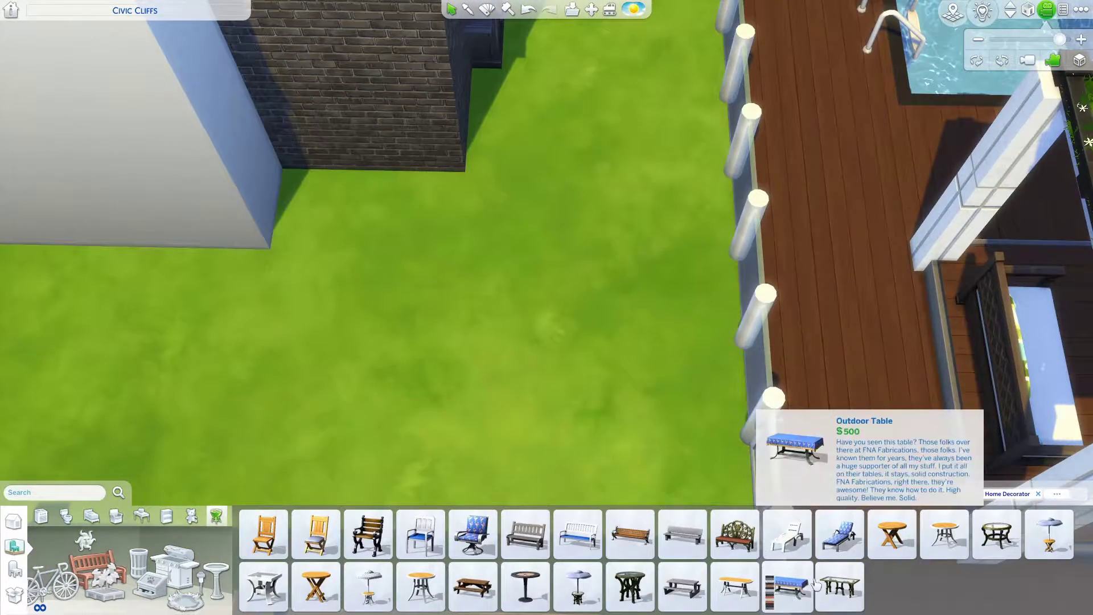
{"action": "left_click", "coordinate": [473, 586]}
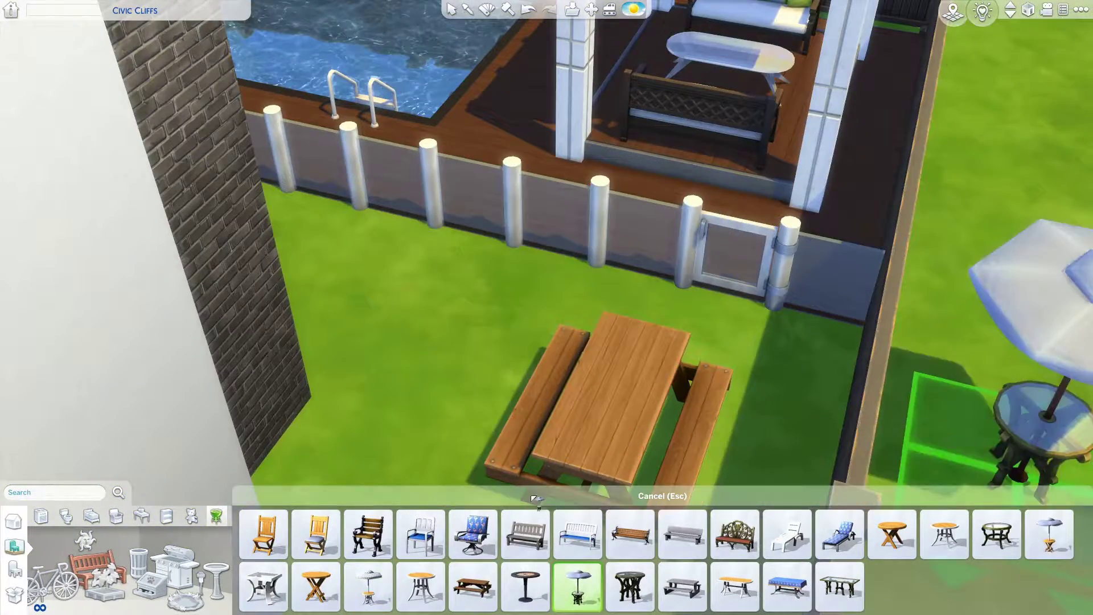
Pick a bollard light from the Lighting catalog for the backyard
{"action": "left_click", "coordinate": [630, 535]}
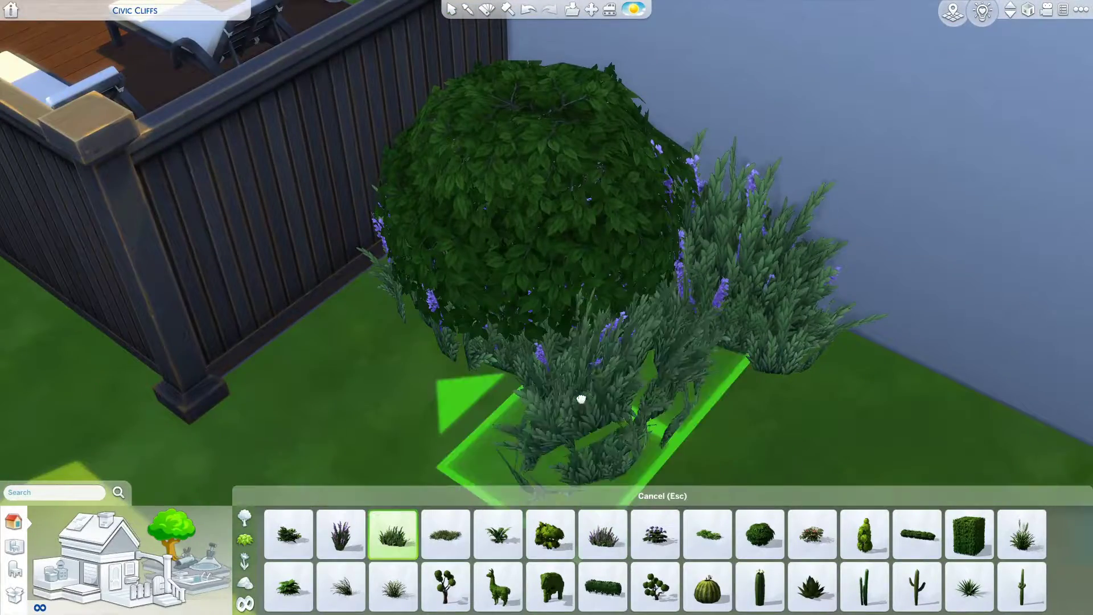
Plant lavender by the fence and wild grass along the wall, then position the red-flowering bush and a shrub
{"action": "left_click", "coordinate": [580, 397]}
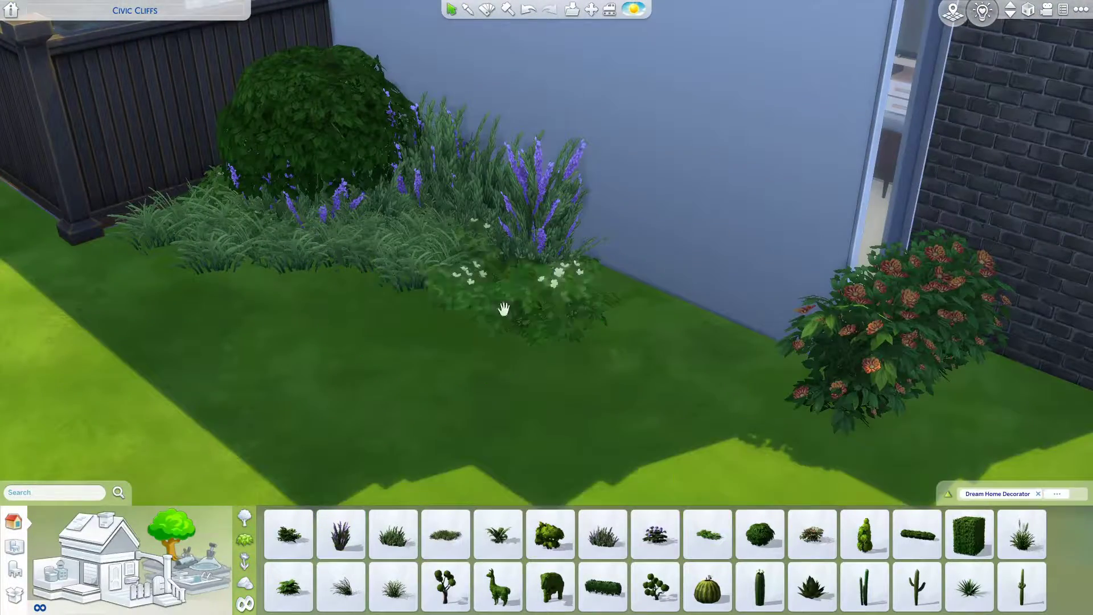
{"action": "left_click", "coordinate": [406, 544]}
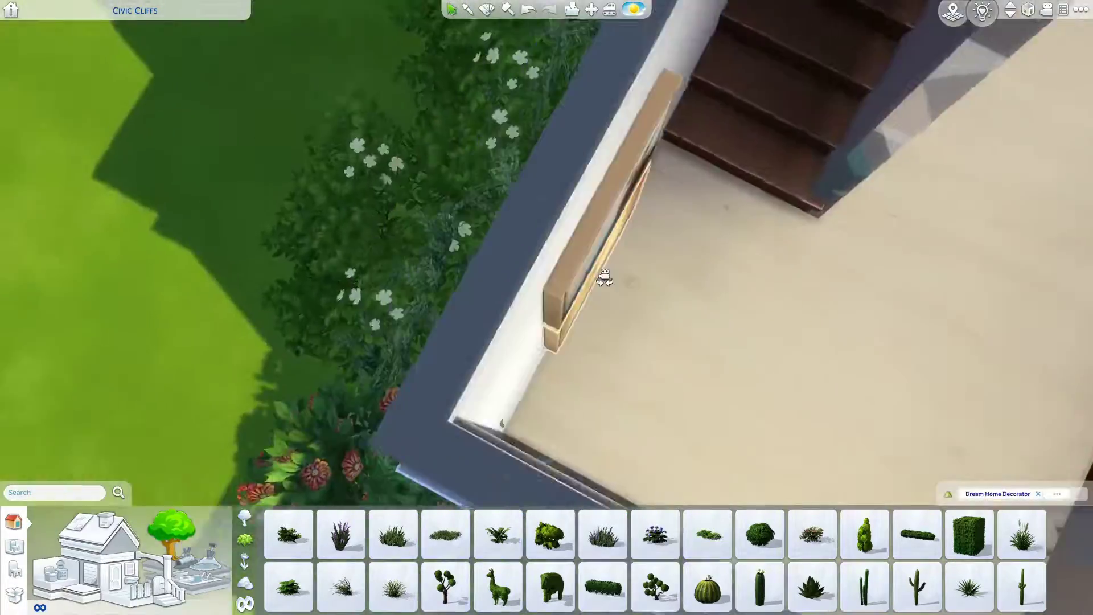
{"action": "left_click", "coordinate": [624, 396]}
{"action": "left_click", "coordinate": [624, 397]}
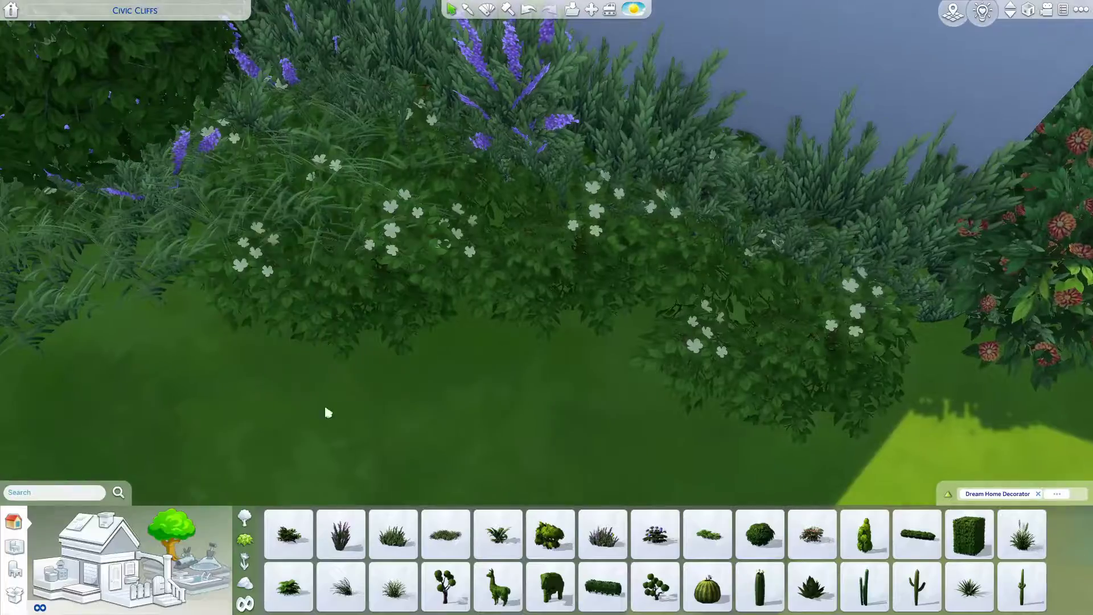
{"action": "left_click", "coordinate": [570, 251]}
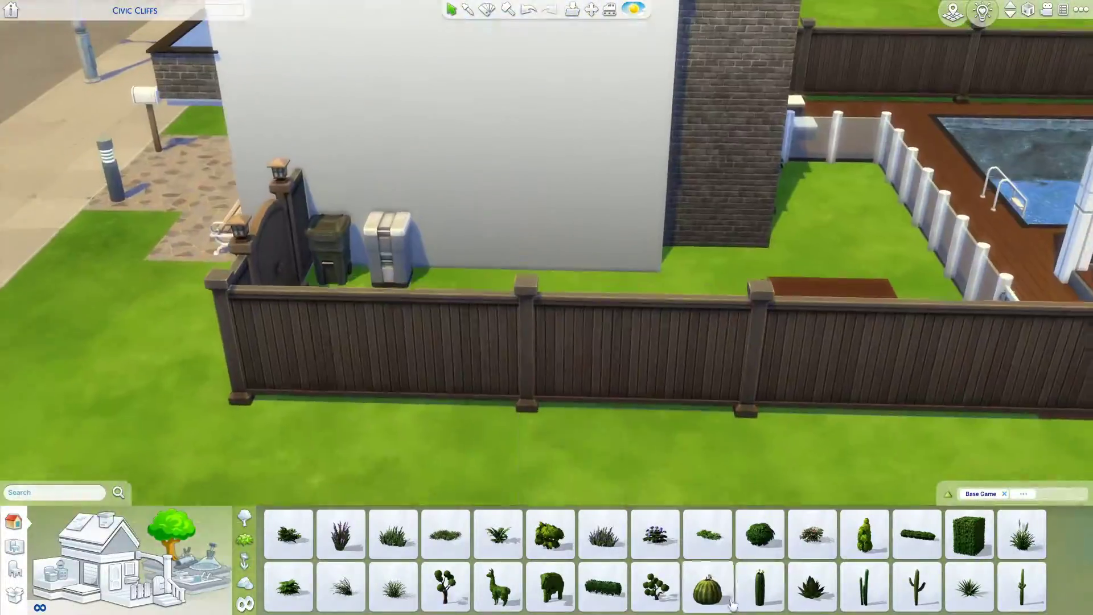
Place a wooden flower planter from the garden plants category against the chimney
{"action": "left_click", "coordinate": [245, 518]}
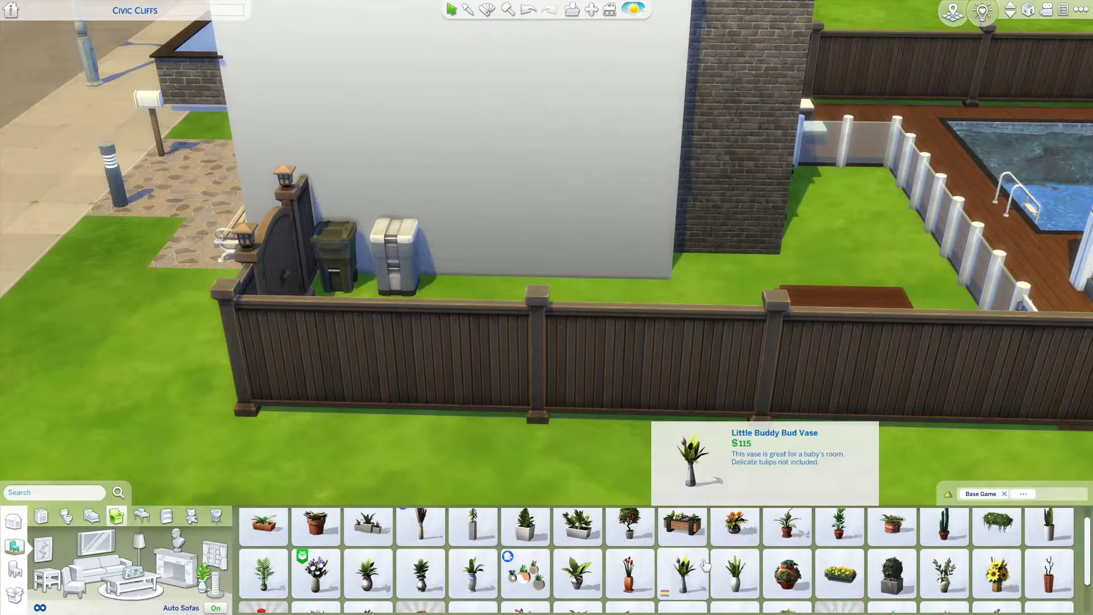
{"action": "left_click", "coordinate": [682, 534]}
{"action": "left_click", "coordinate": [731, 250]}
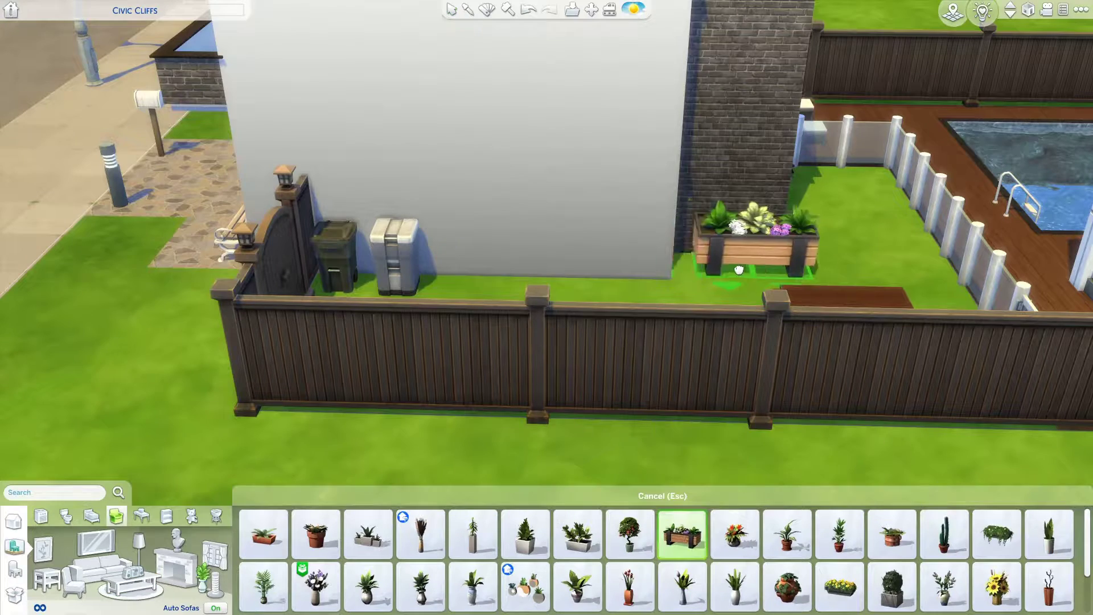